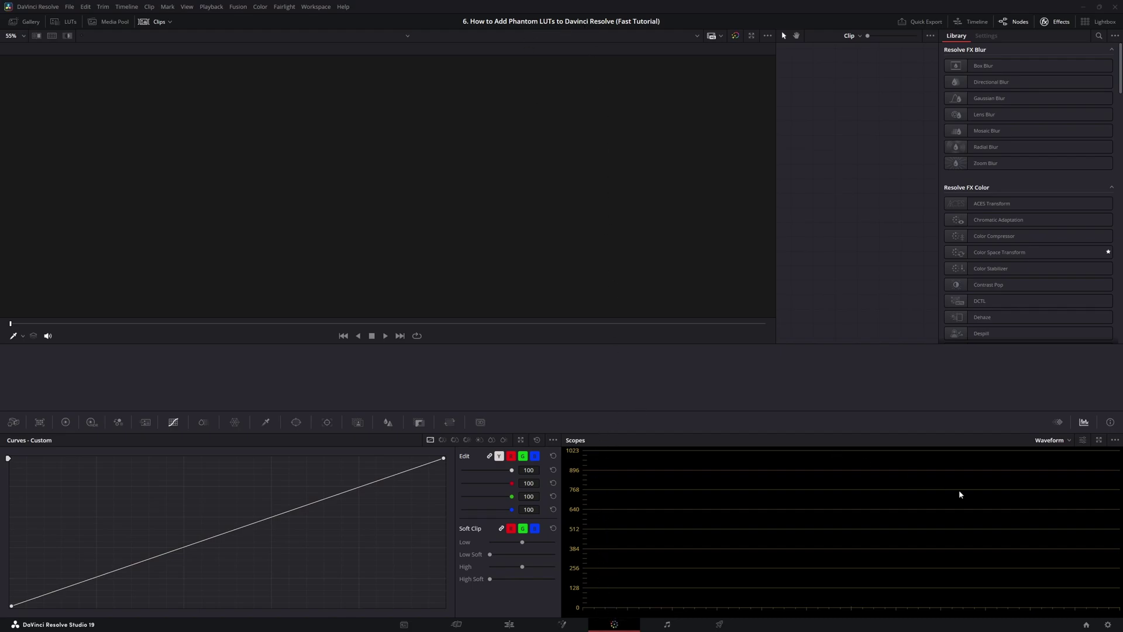
- From Project Settings > Color Management > Lookup Tables, open Resolve's LUT folder in File Explorer
left_click(1108, 624)
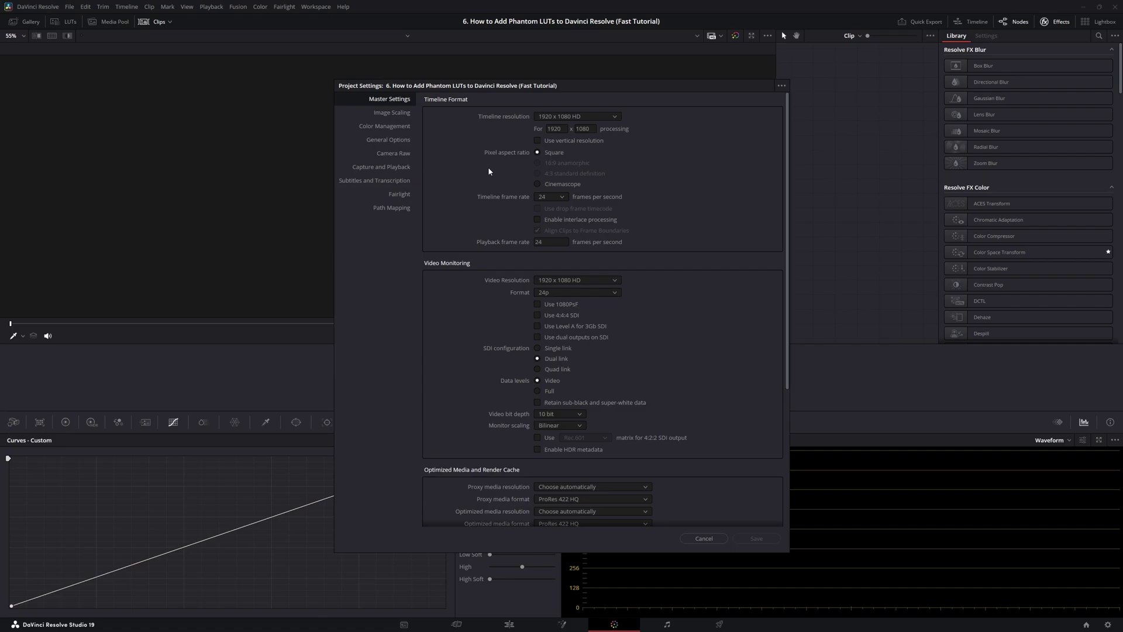
left_click(403, 127)
scroll(517, 206, "down", 1)
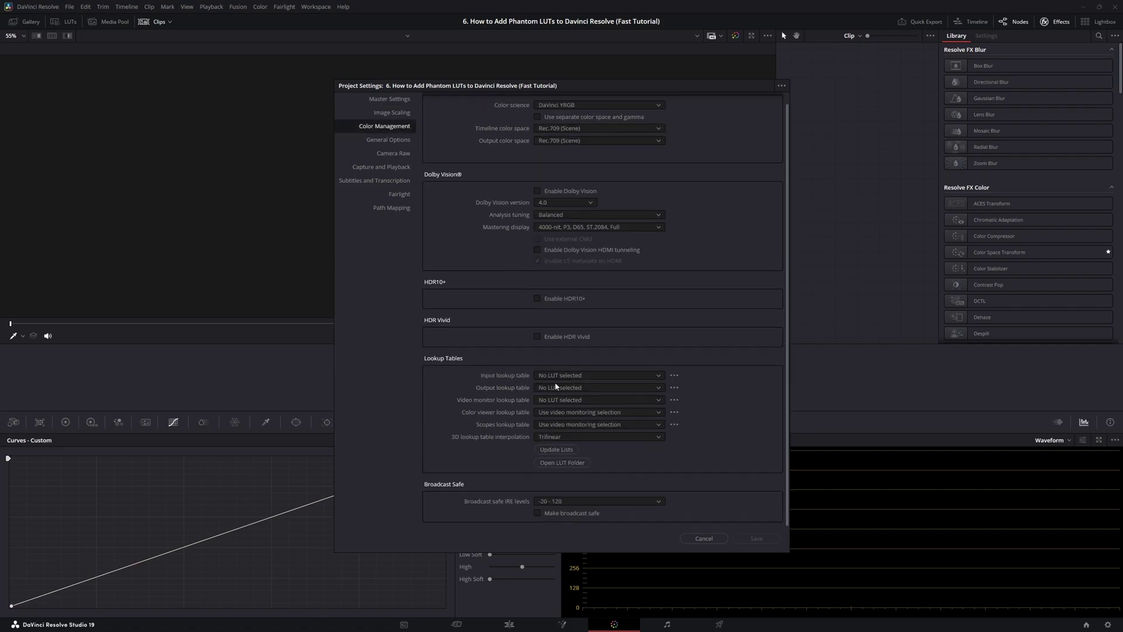
left_click(562, 463)
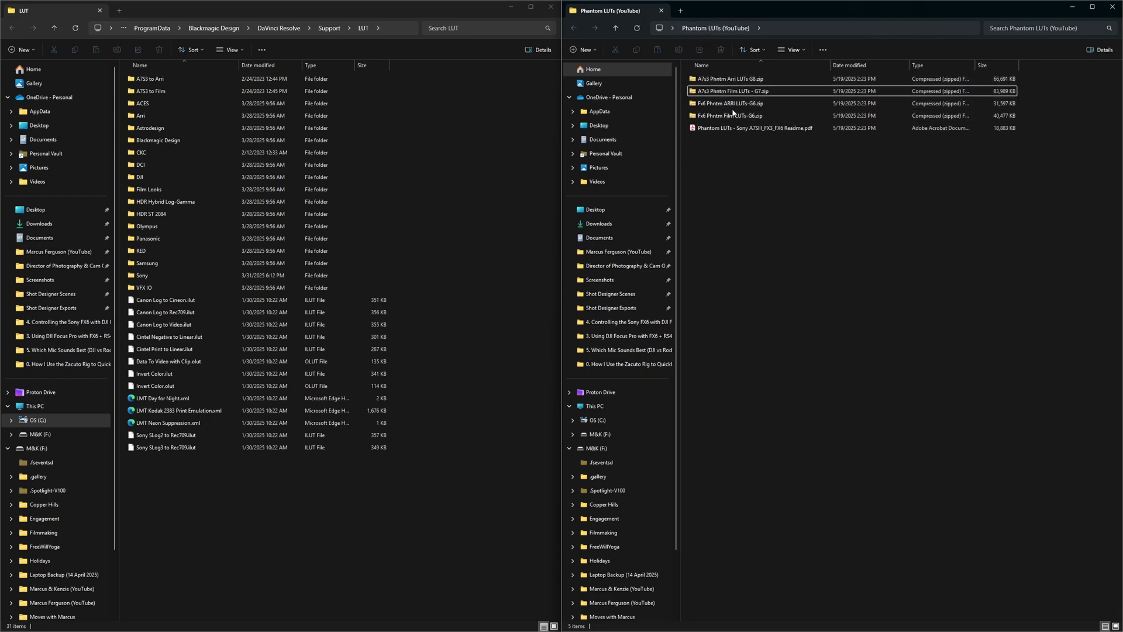
- Extract the A7s3 Arri LUTs zip archive to its suggested destination folder
right_click(737, 80)
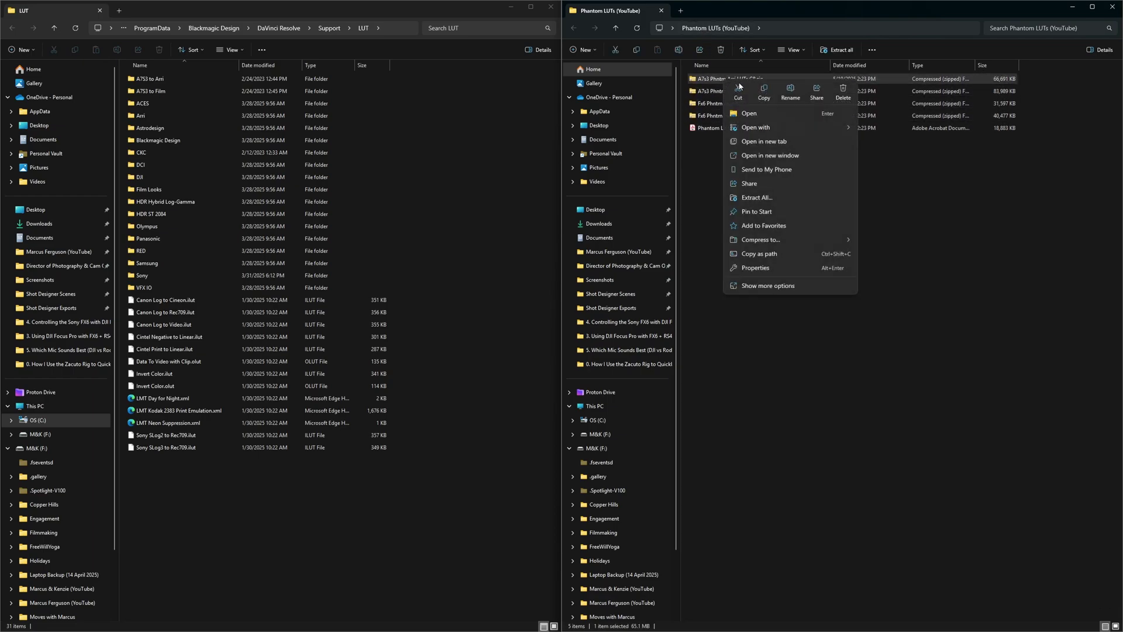
left_click(756, 198)
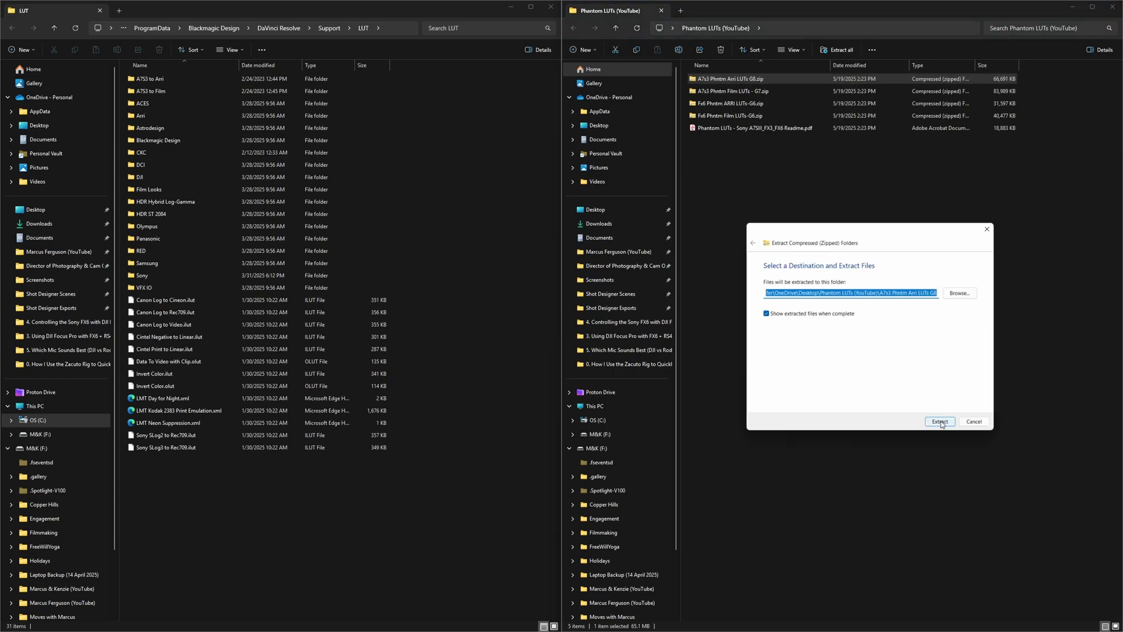
left_click(939, 422)
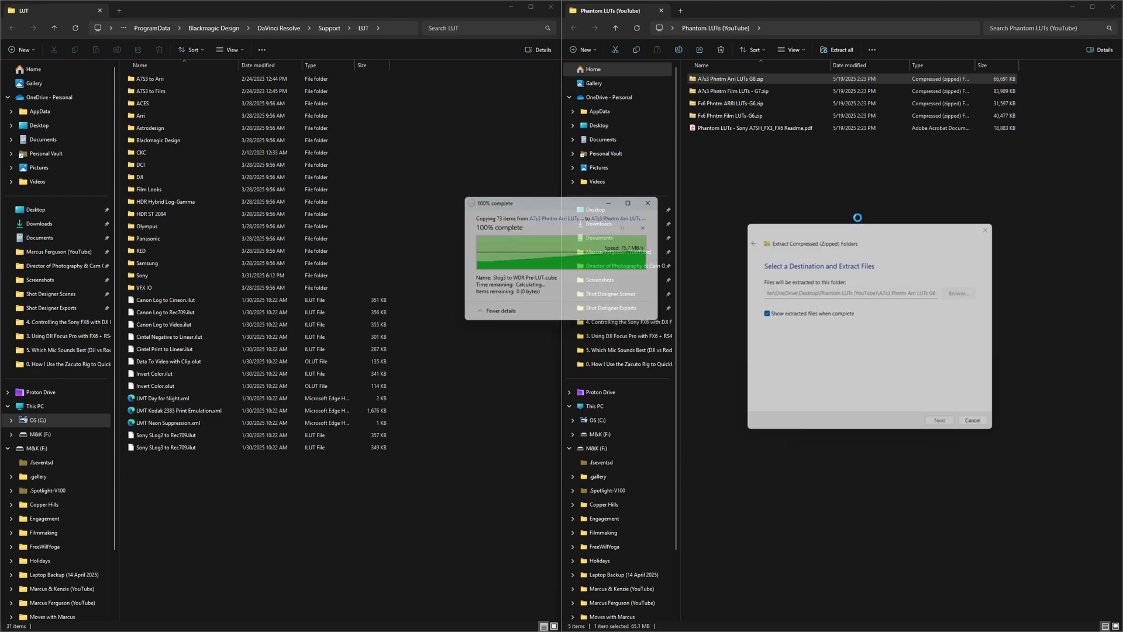
- Select the four Phantom LUT zip archives and delete them
left_click(751, 79)
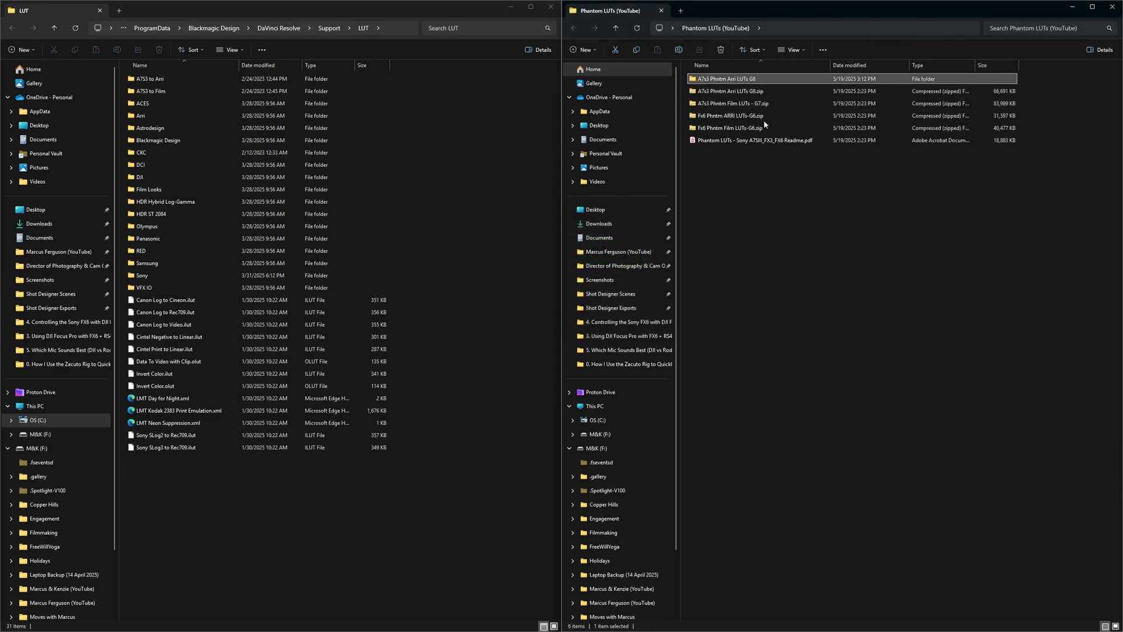
left_click(765, 106)
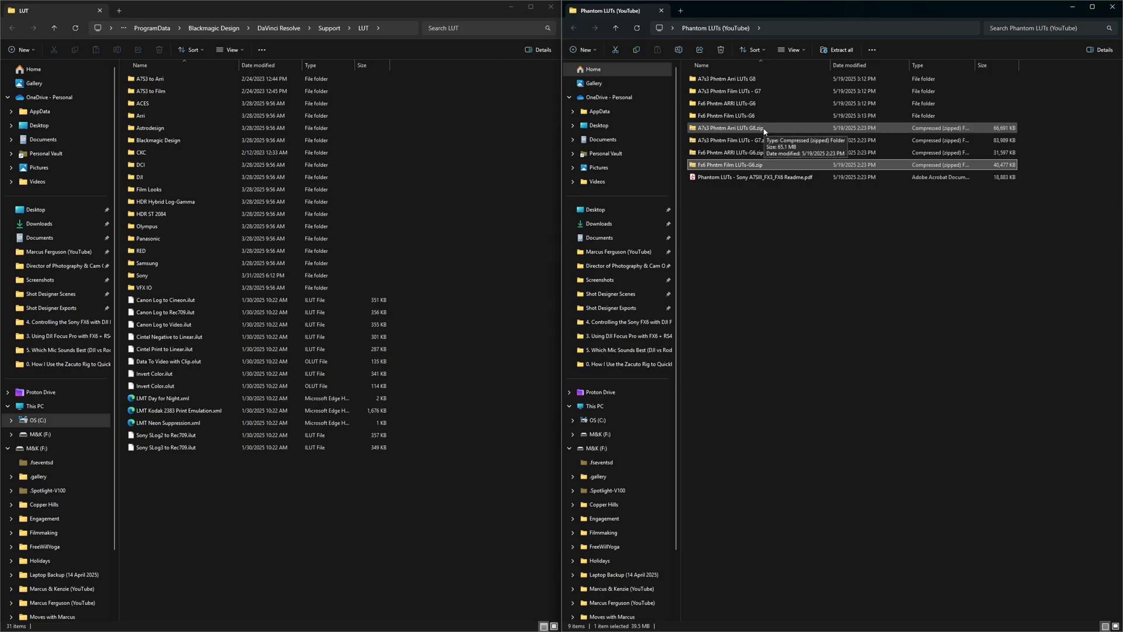
left_click(763, 128)
left_click(765, 166, "shift")
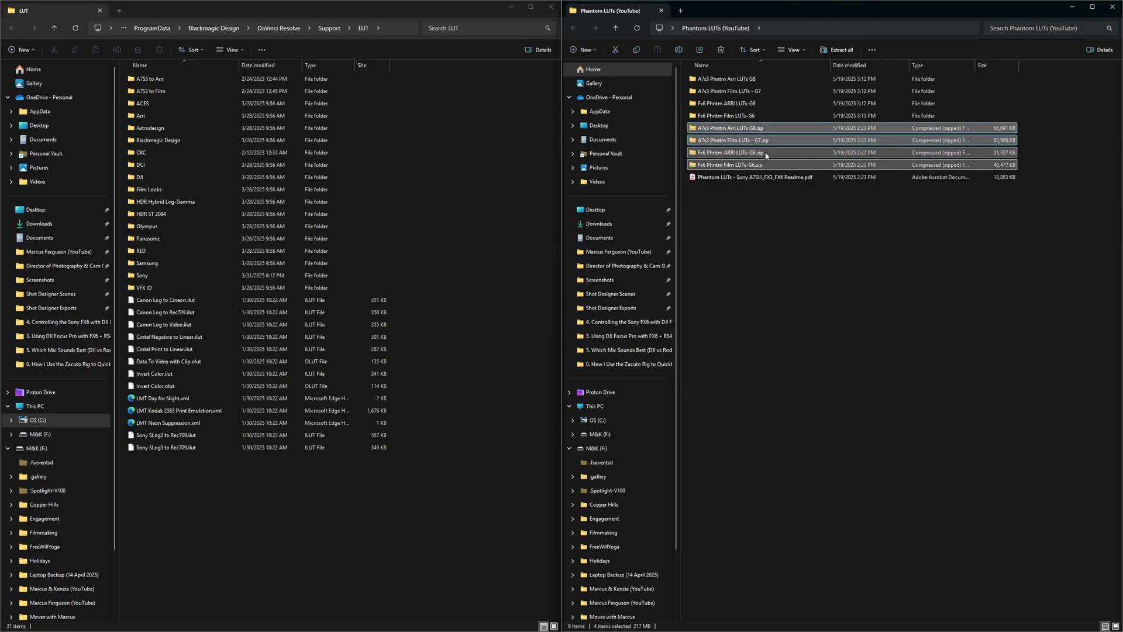
key("Delete")
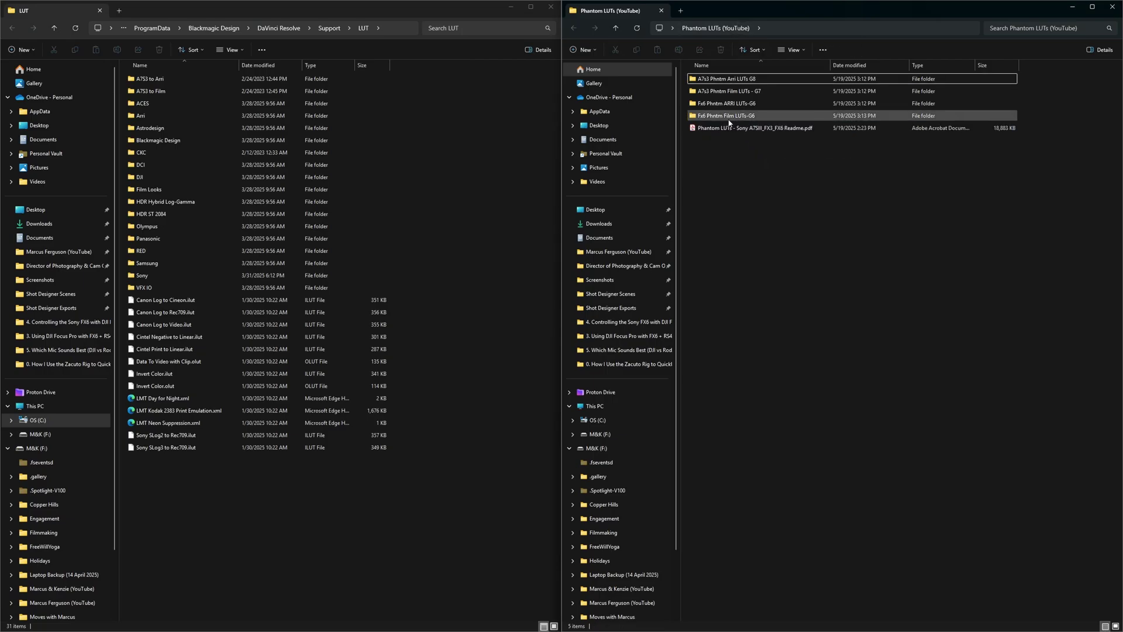
- Create a new folder named 'Sony (Phantom LUTs) YouTube' and open it
right_click(725, 186)
mouse_move(822, 252)
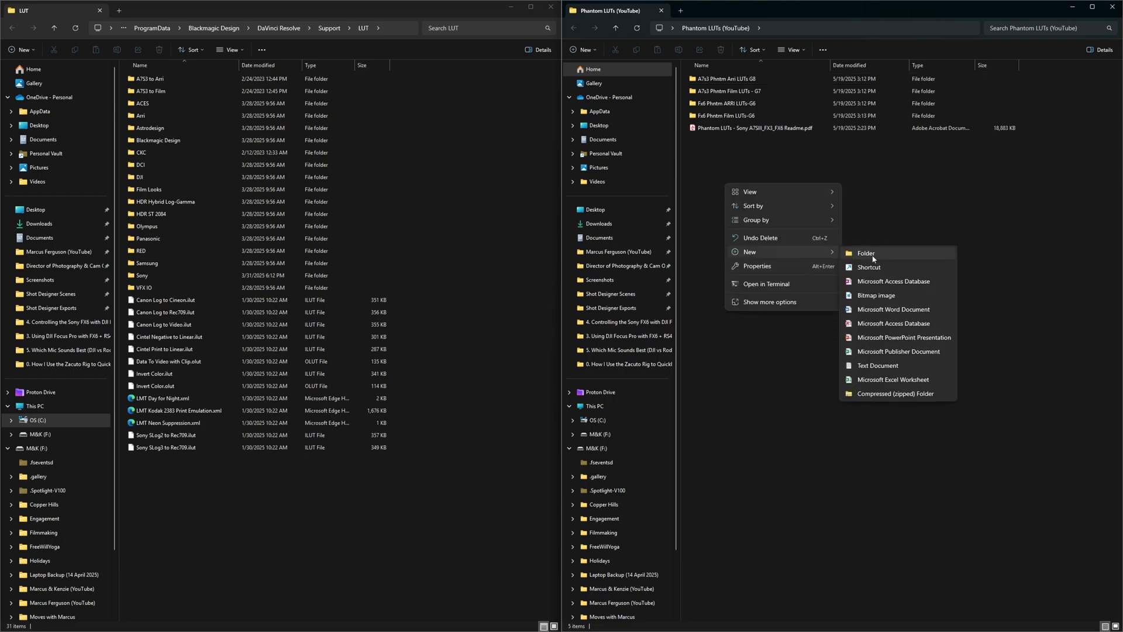
left_click(872, 257)
type("Sony (Phan")
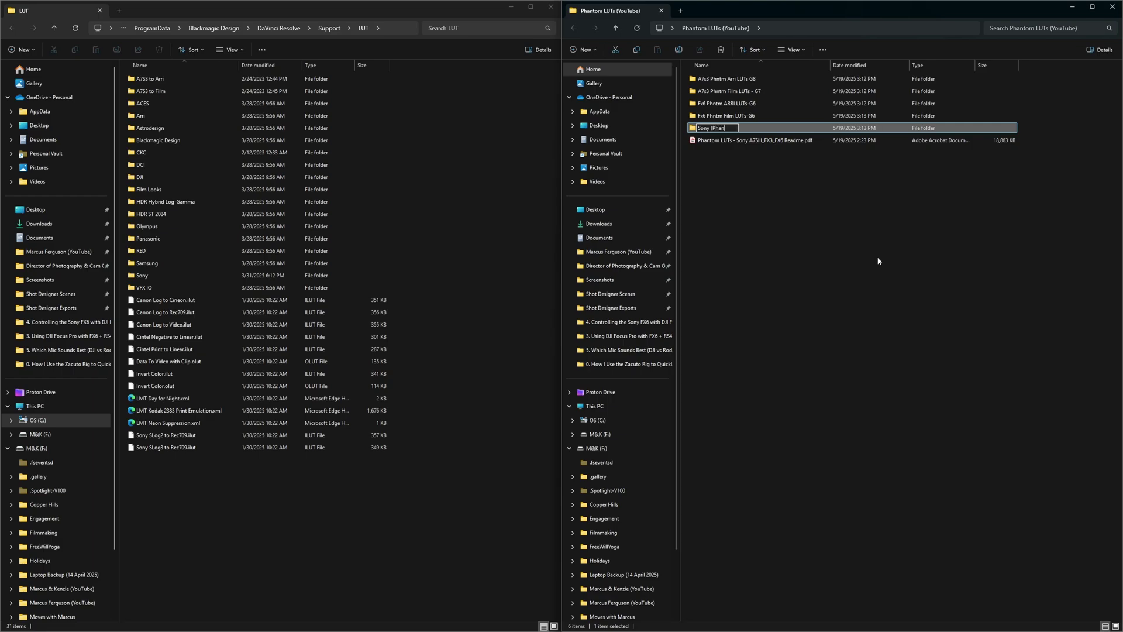
type("ton L")
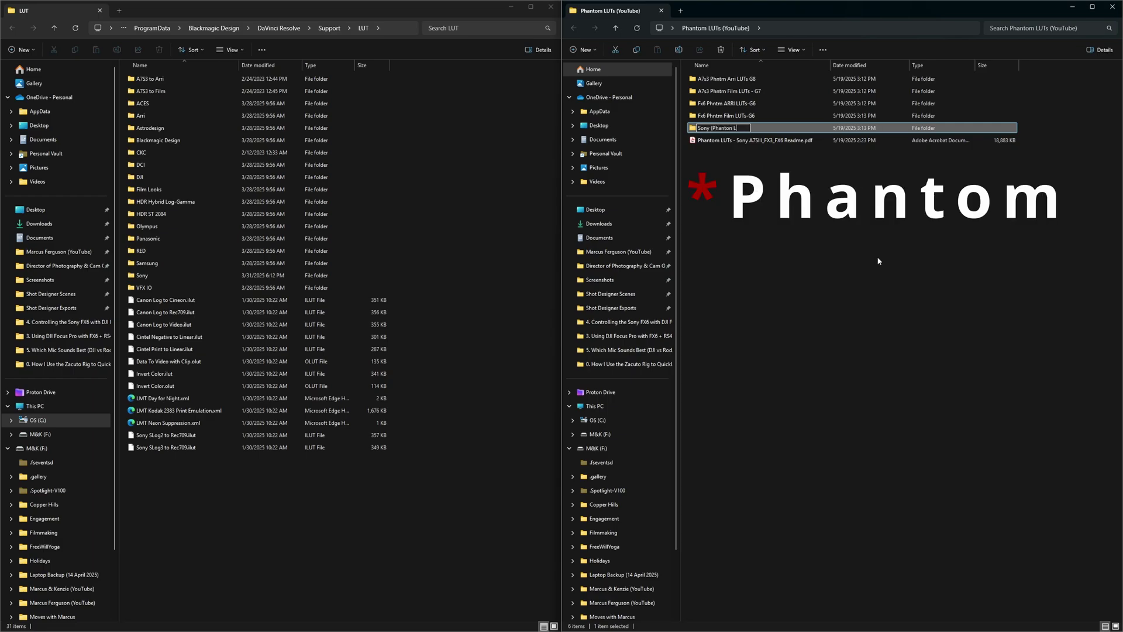
type("UTs) YouTube")
key("Return")
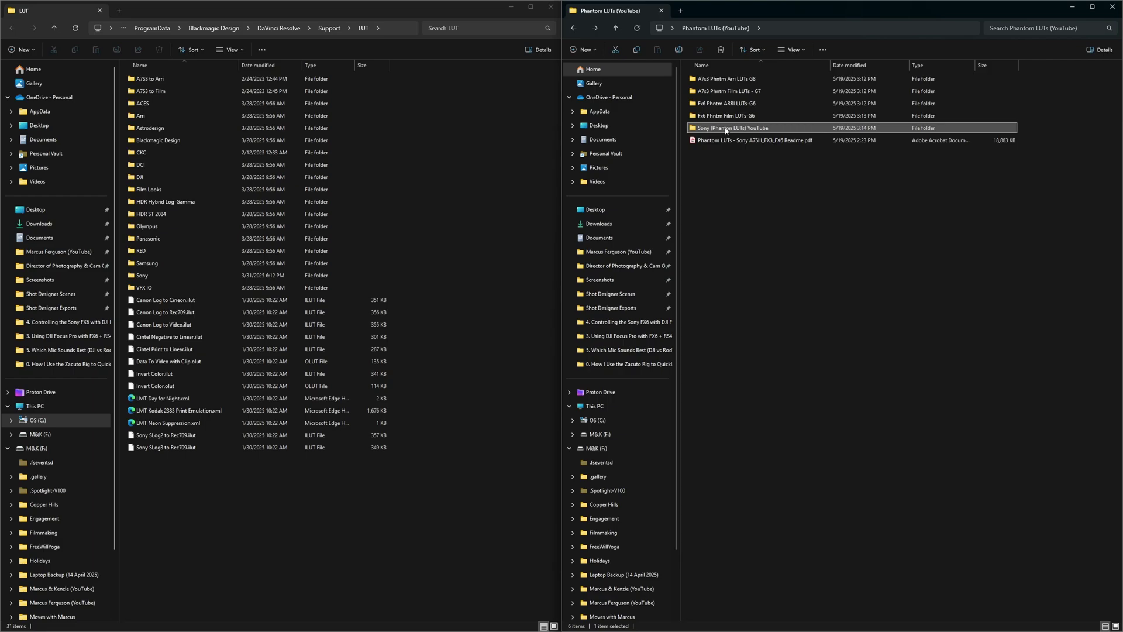
double_click(725, 130)
- Create two subfolders inside it, A7S3 and FX6
right_click(710, 181)
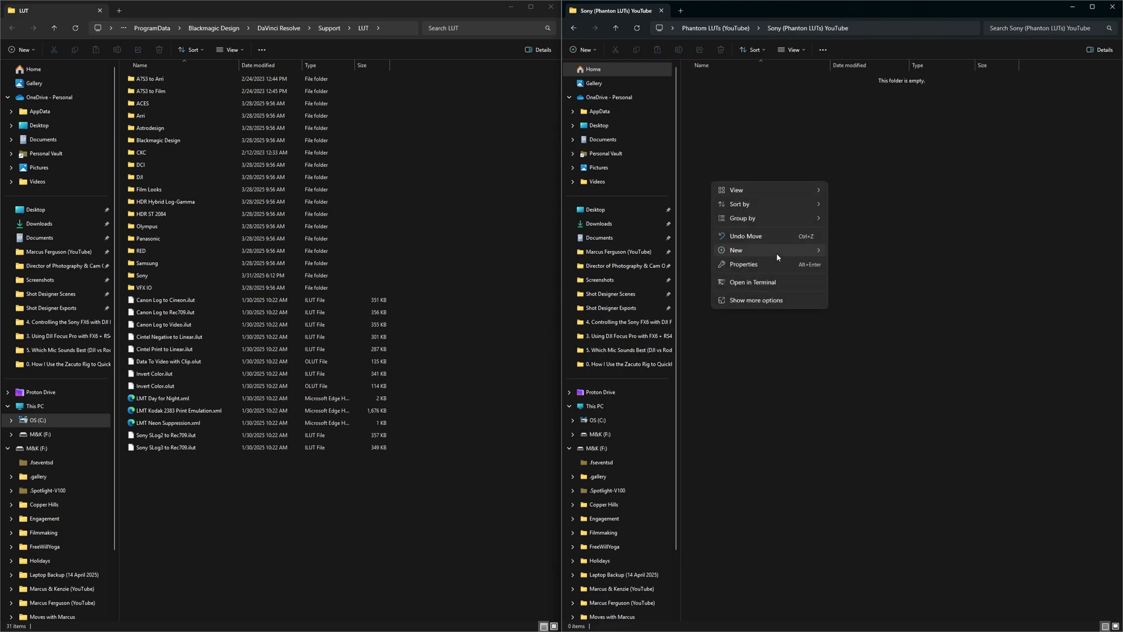
mouse_move(777, 253)
left_click(854, 251)
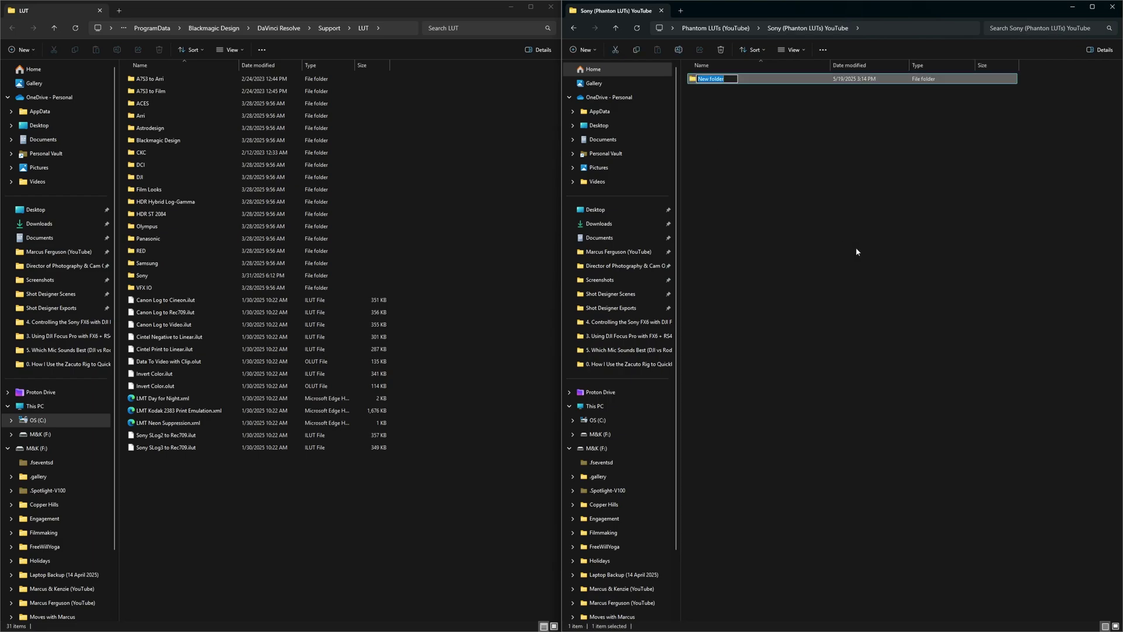
type("A7S3")
key("Return")
right_click(742, 162)
mouse_move(823, 227)
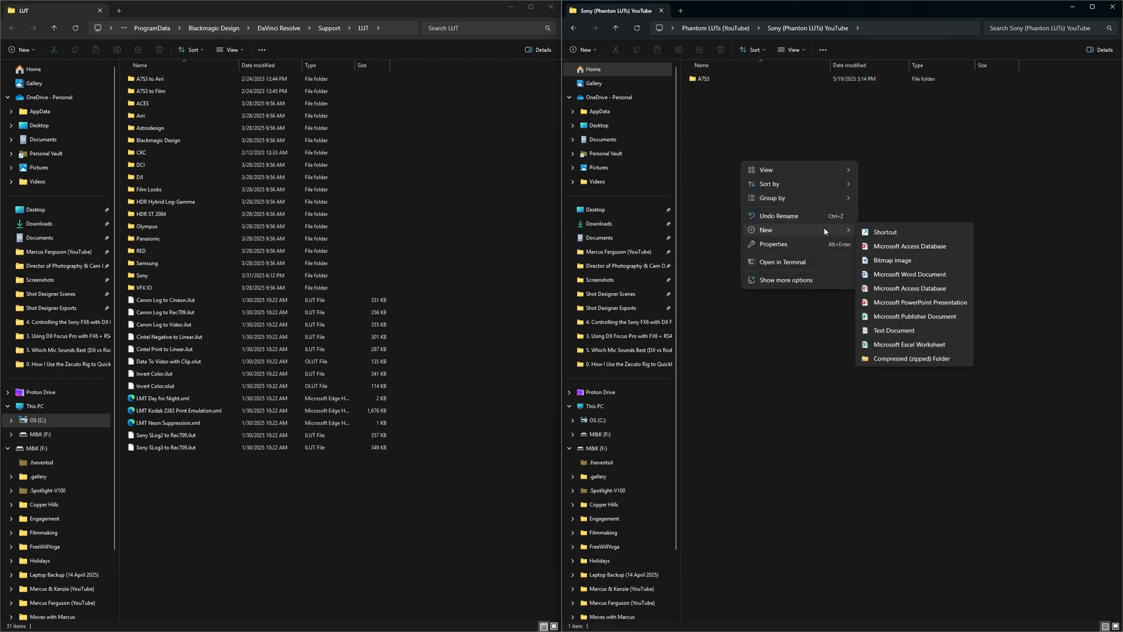
left_click(893, 228)
type("FX")
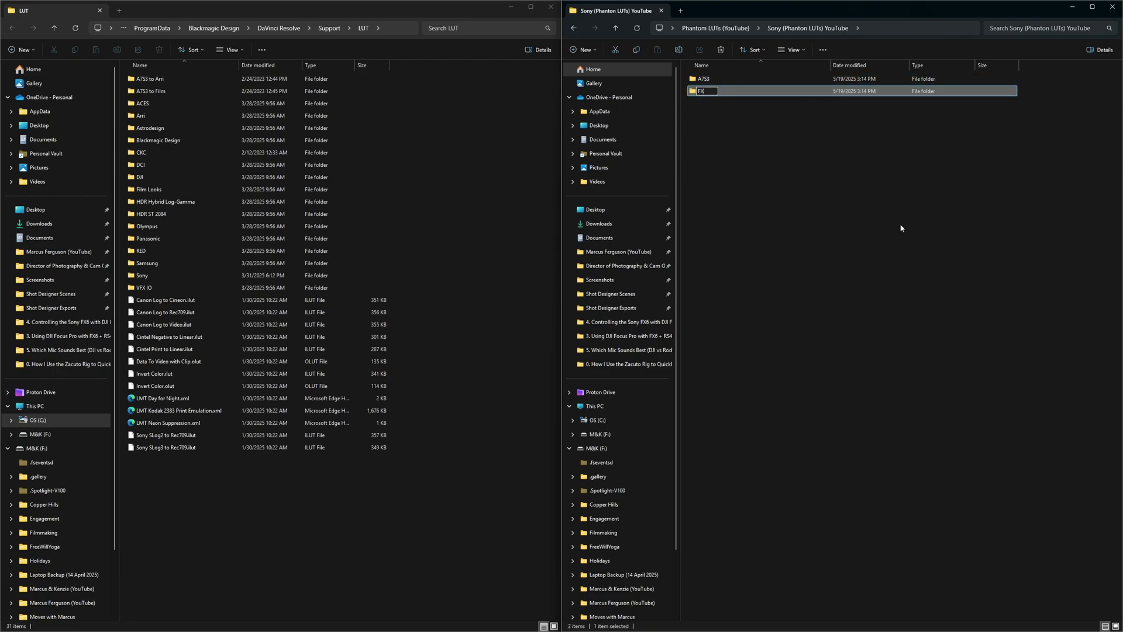
type("6")
key("Return")
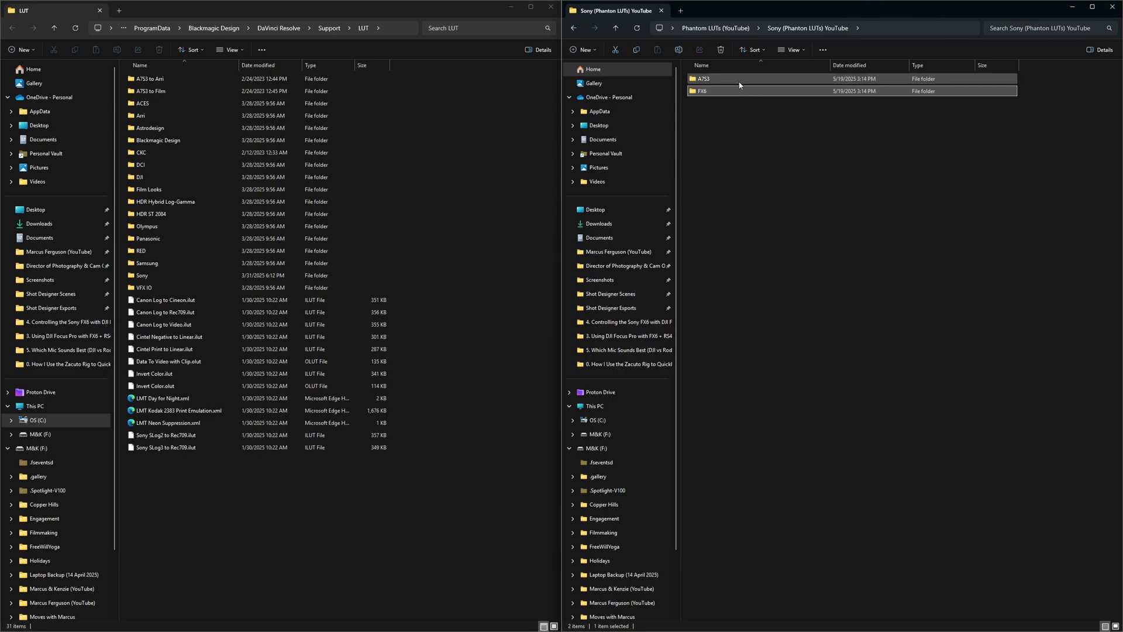
- Inside A7S3, create the subfolders ARRI and FILM
left_click(725, 80, "ctrl")
key("Delete")
right_click(724, 142)
mouse_move(789, 210)
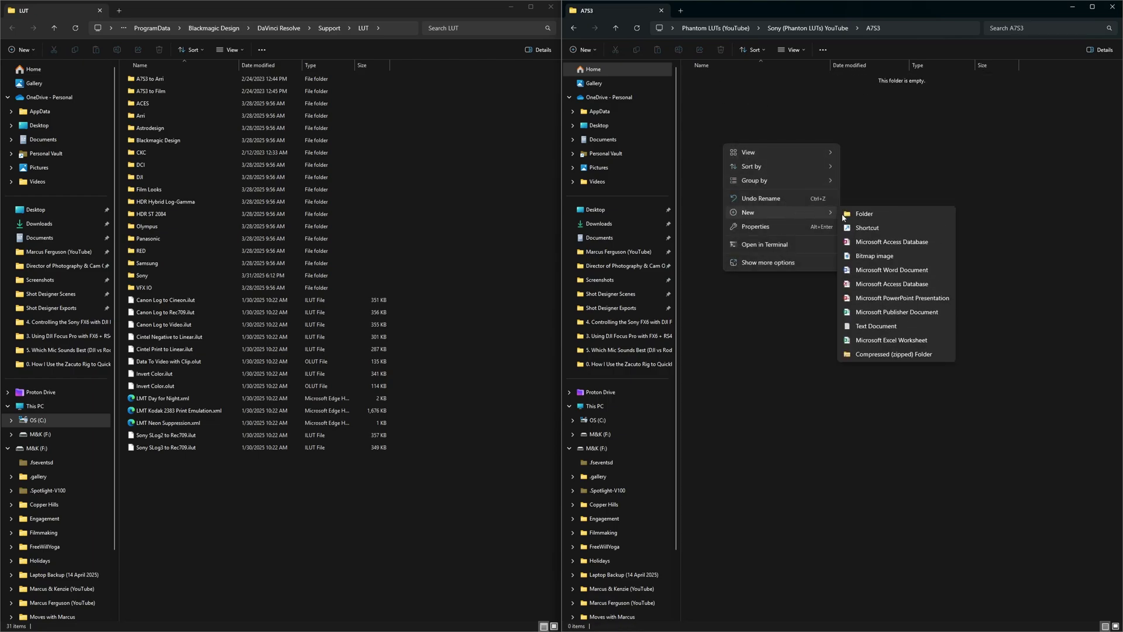
left_click(858, 216)
type("ARRI")
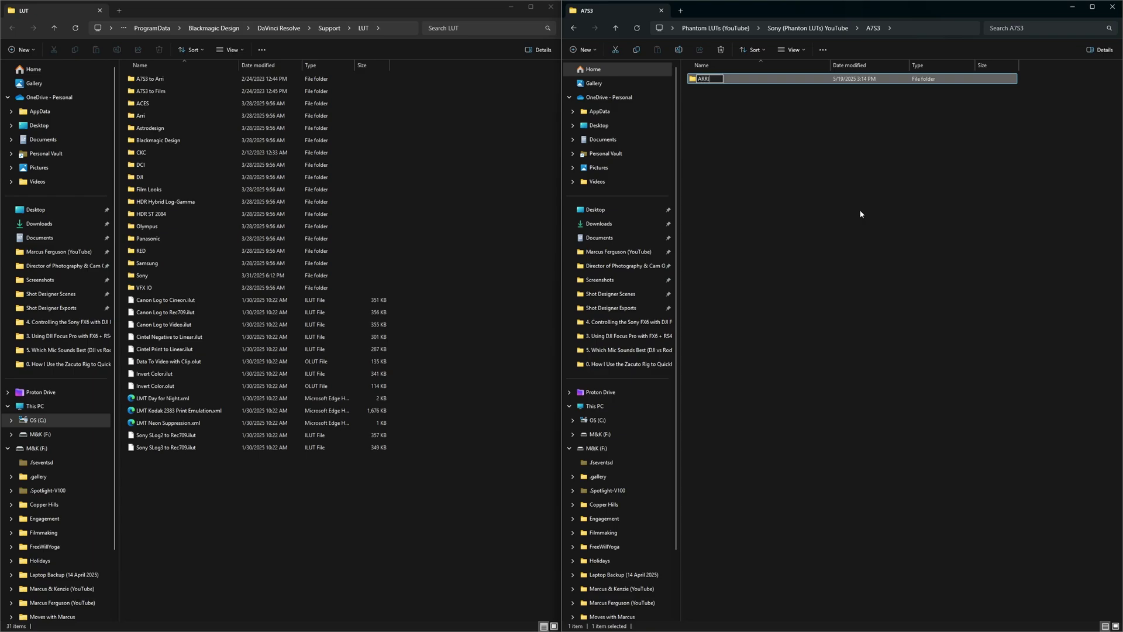
key("Return")
right_click(743, 157)
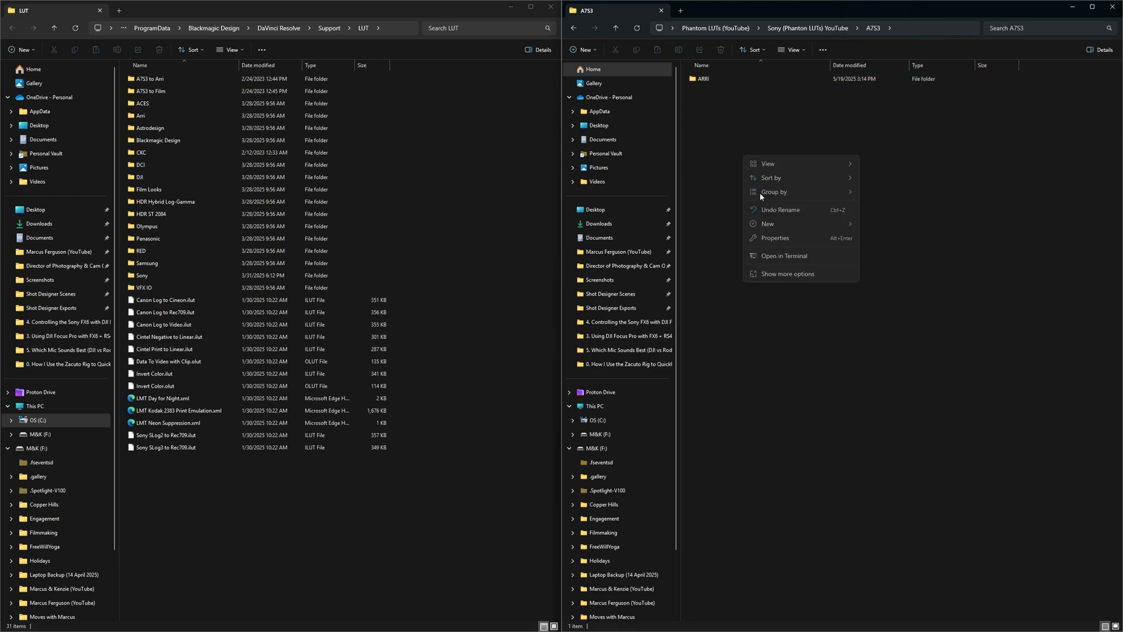
mouse_move(794, 222)
left_click(878, 225)
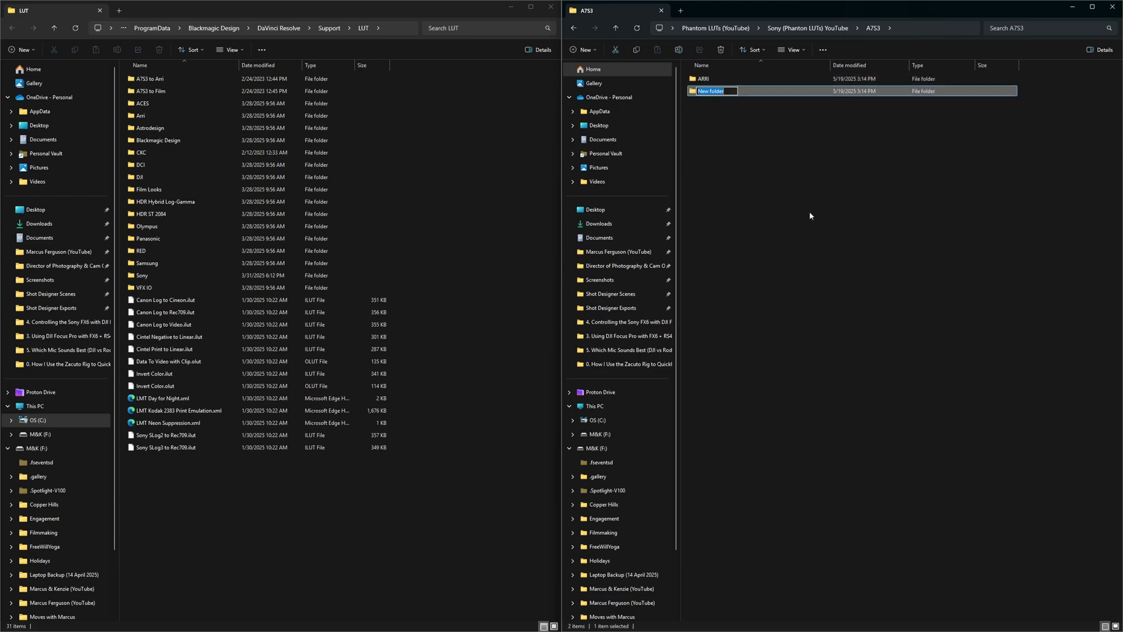
type("FILM")
key("Return")
- Copy the ARRI and FILM folders and paste them into the FX6 folder
left_click(716, 78, "ctrl")
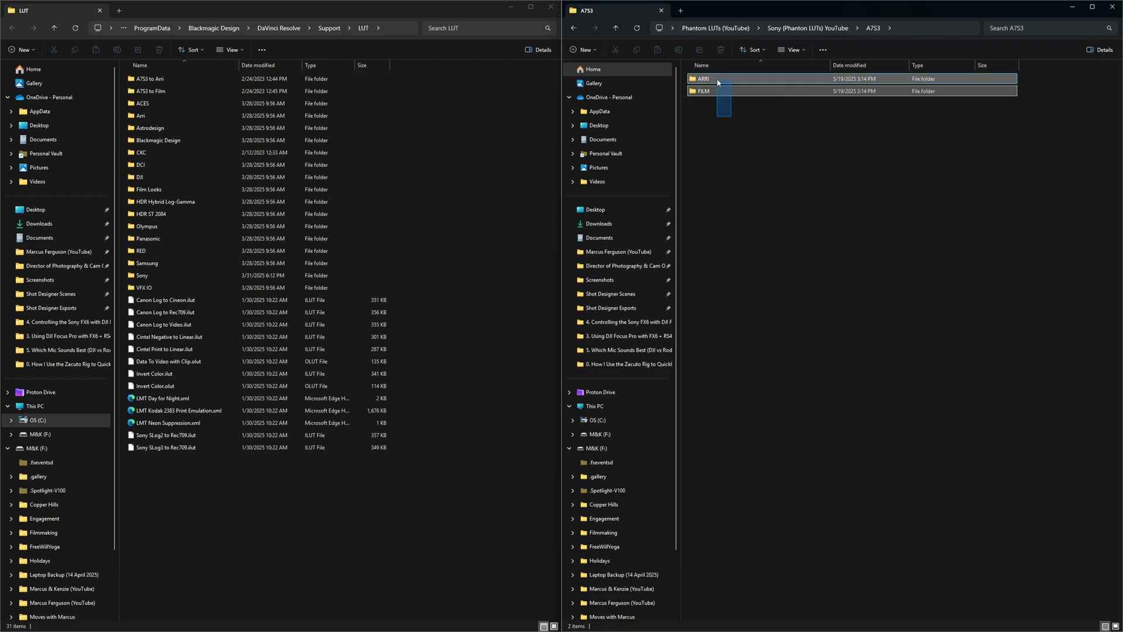
key("ctrl+c")
left_click(807, 28)
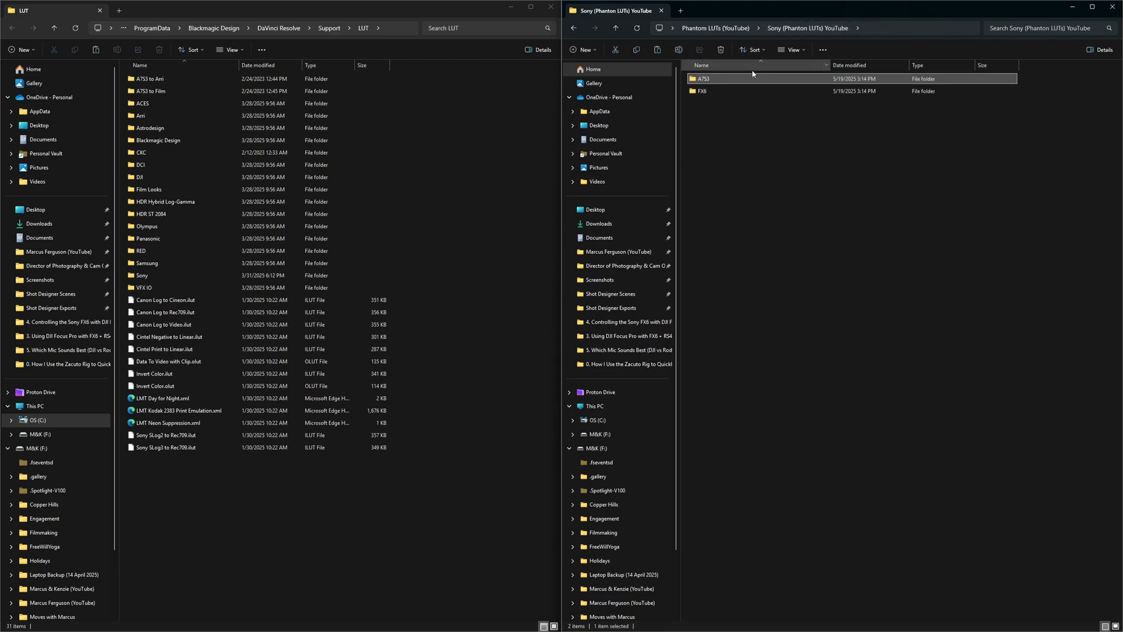
double_click(705, 90)
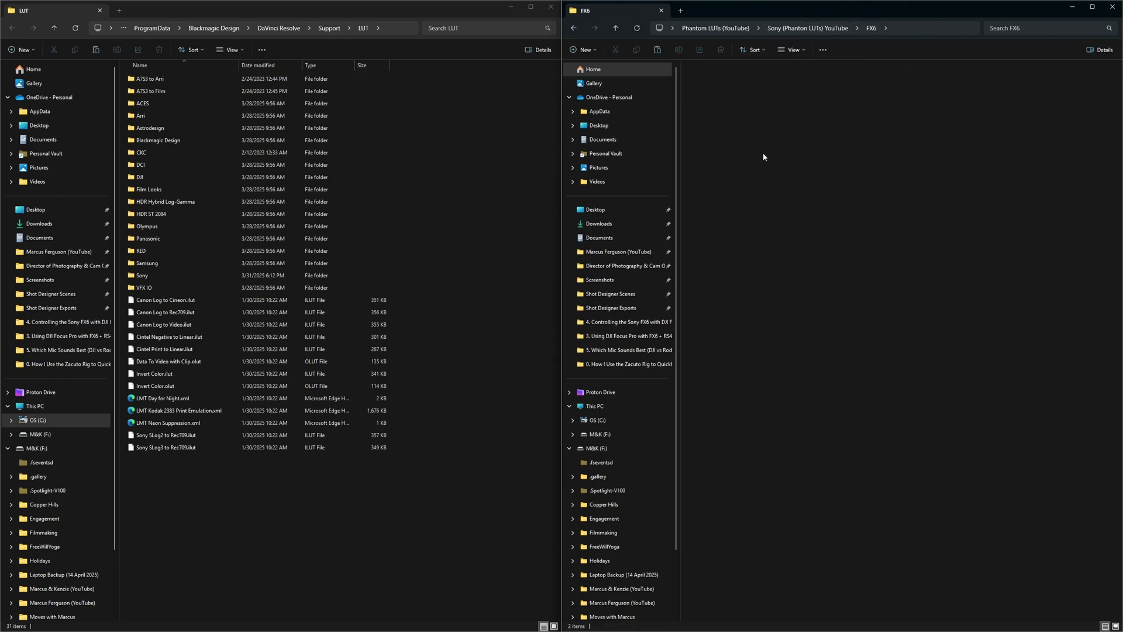
key("ctrl+v")
- Open a second Explorer window showing the empty FX6\ARRI folder
left_click(790, 144)
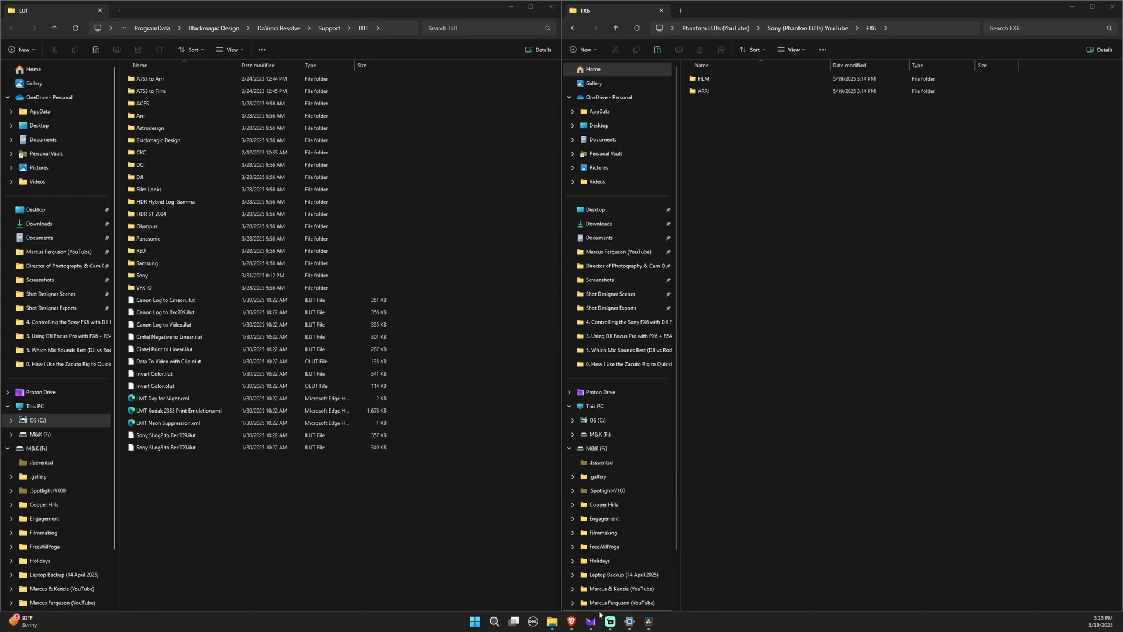
mouse_move(554, 627)
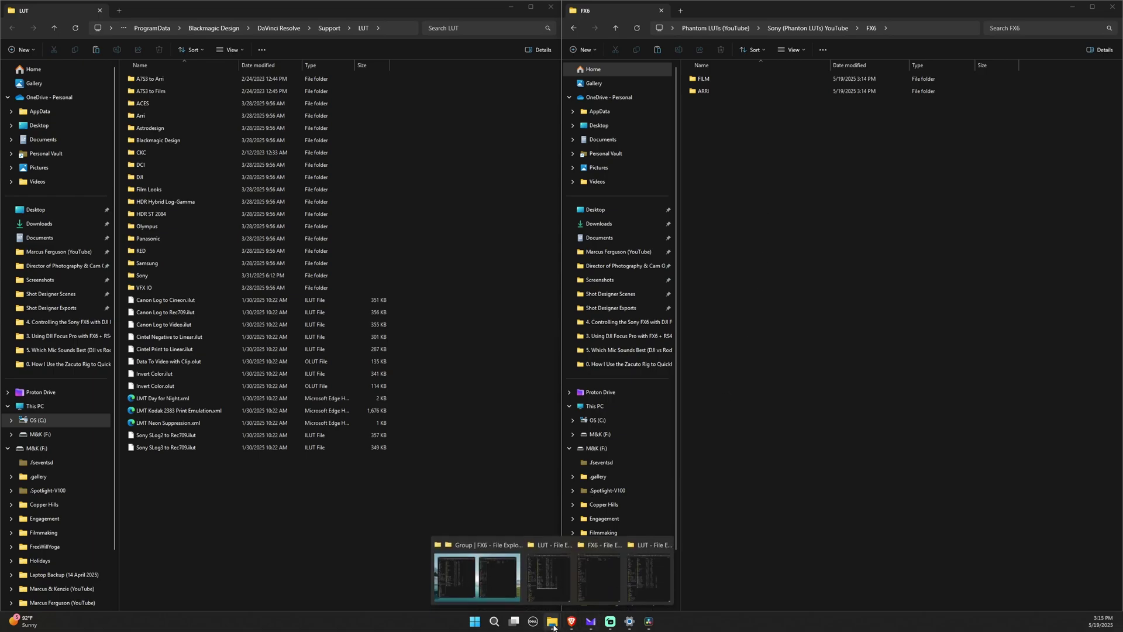
right_click(554, 626)
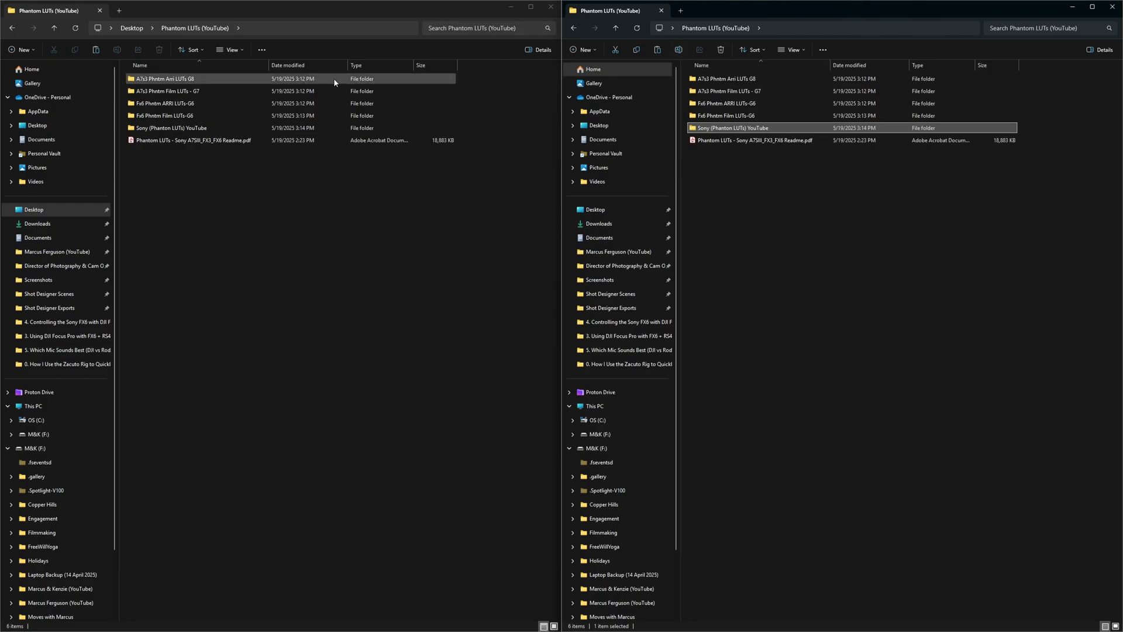
double_click(701, 128)
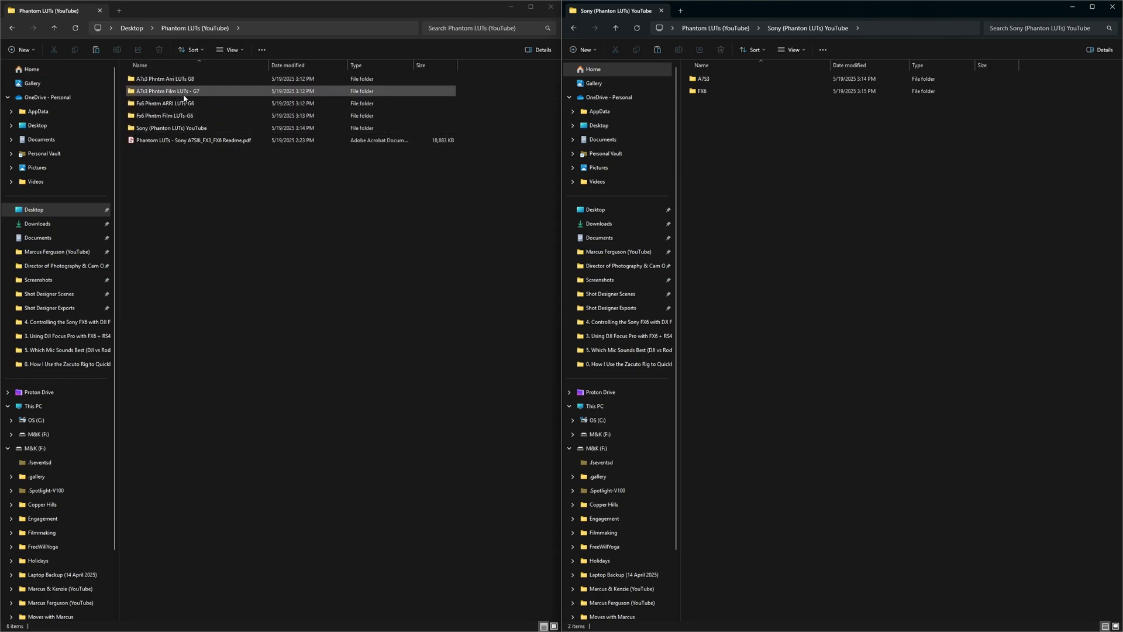
double_click(719, 91)
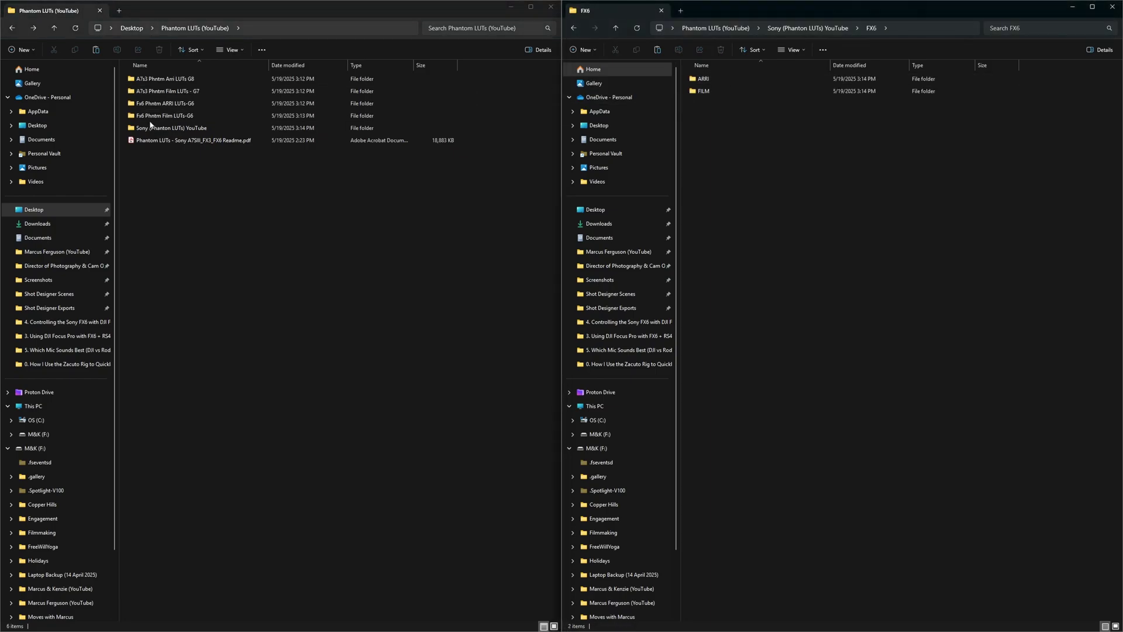
double_click(705, 80)
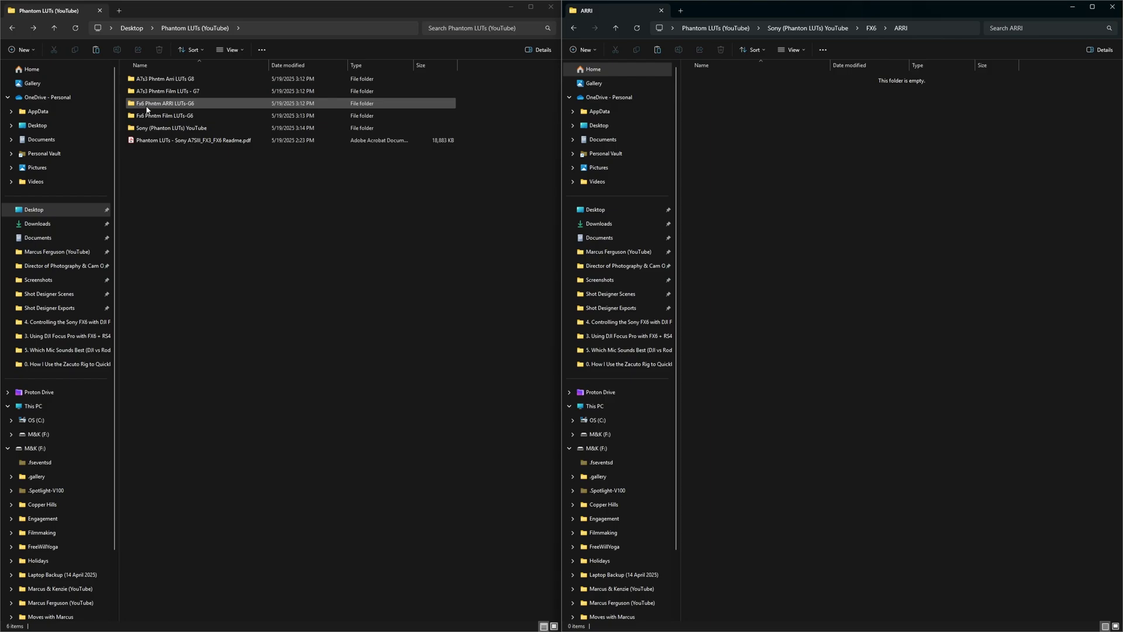
- Move the ten Fx6 ARRI 65x .cube LUTs into FX6's ARRI folder
double_click(171, 108)
double_click(171, 82)
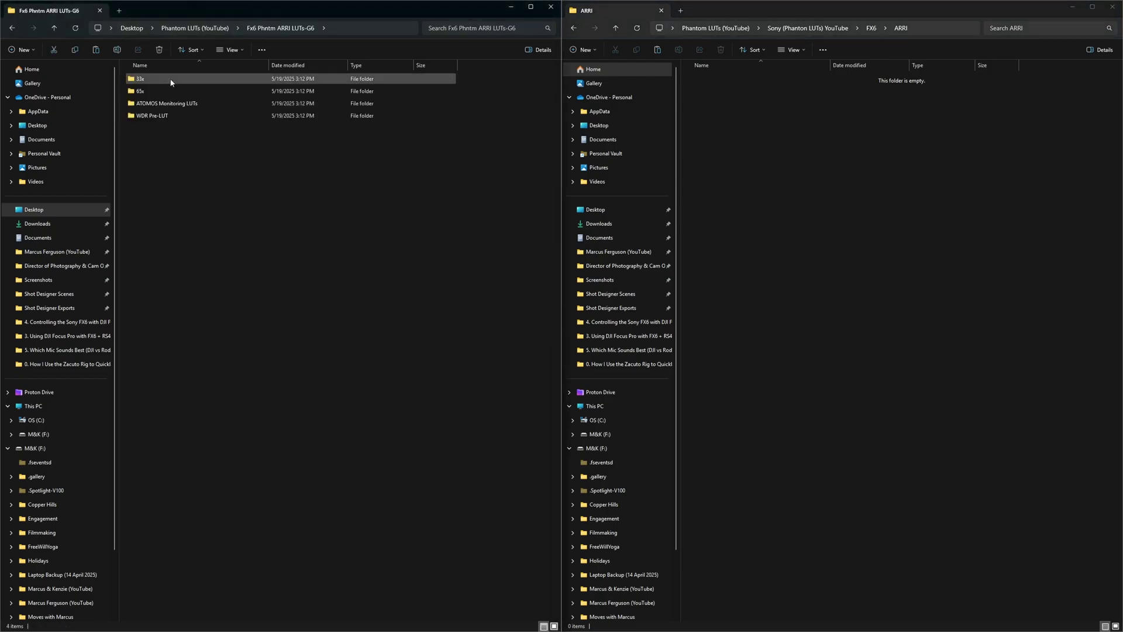
left_click(146, 81)
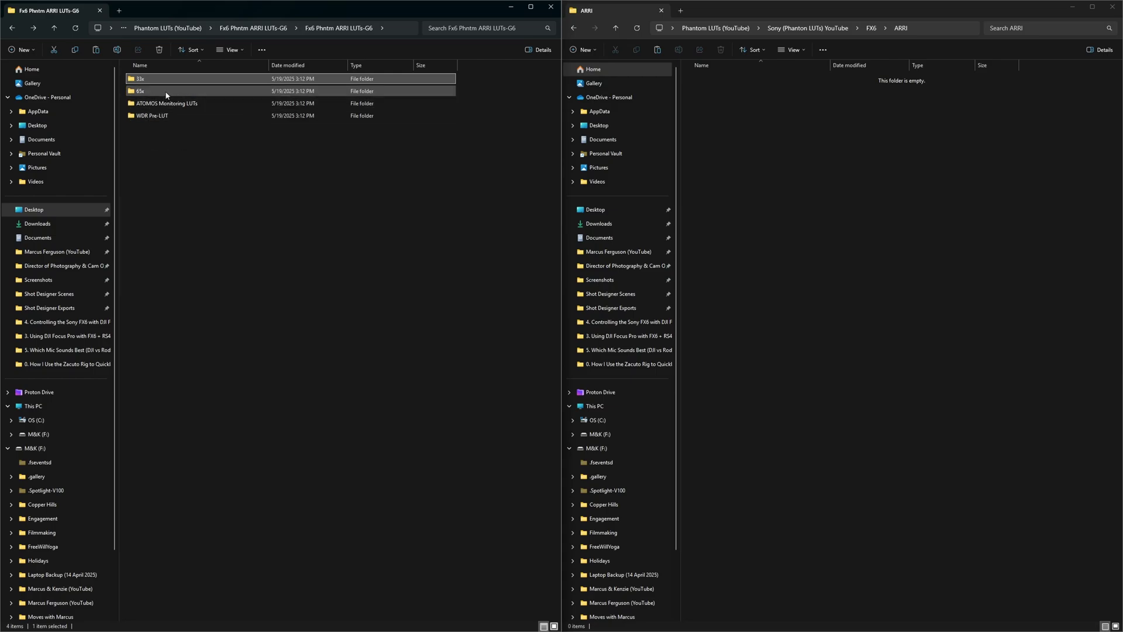
double_click(165, 90)
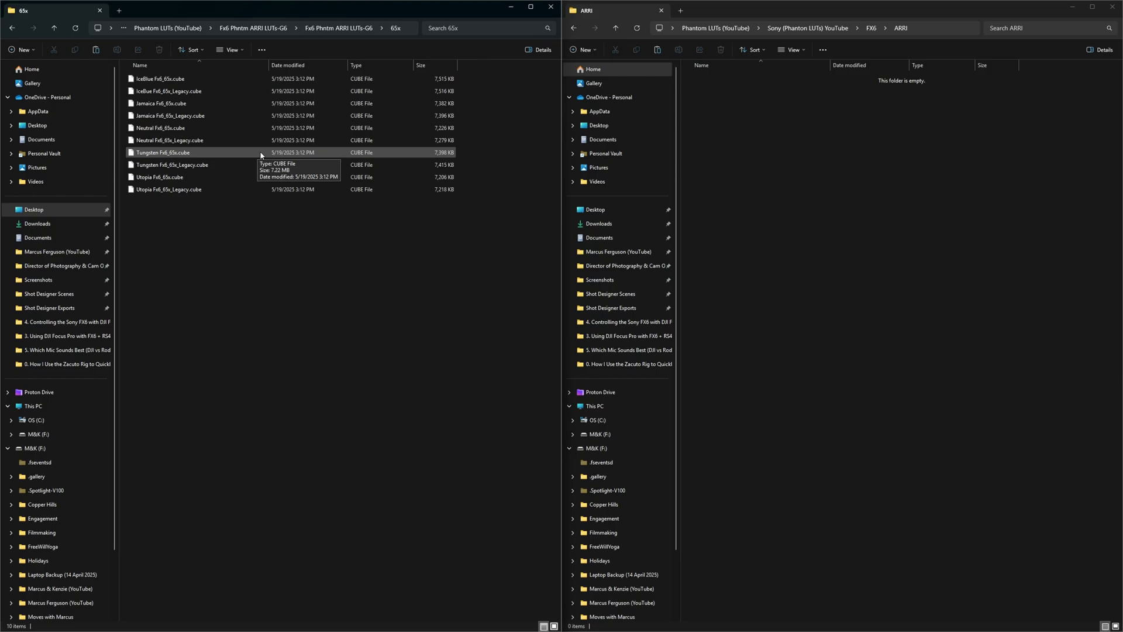
left_click_drag(153, 229, 804, 228)
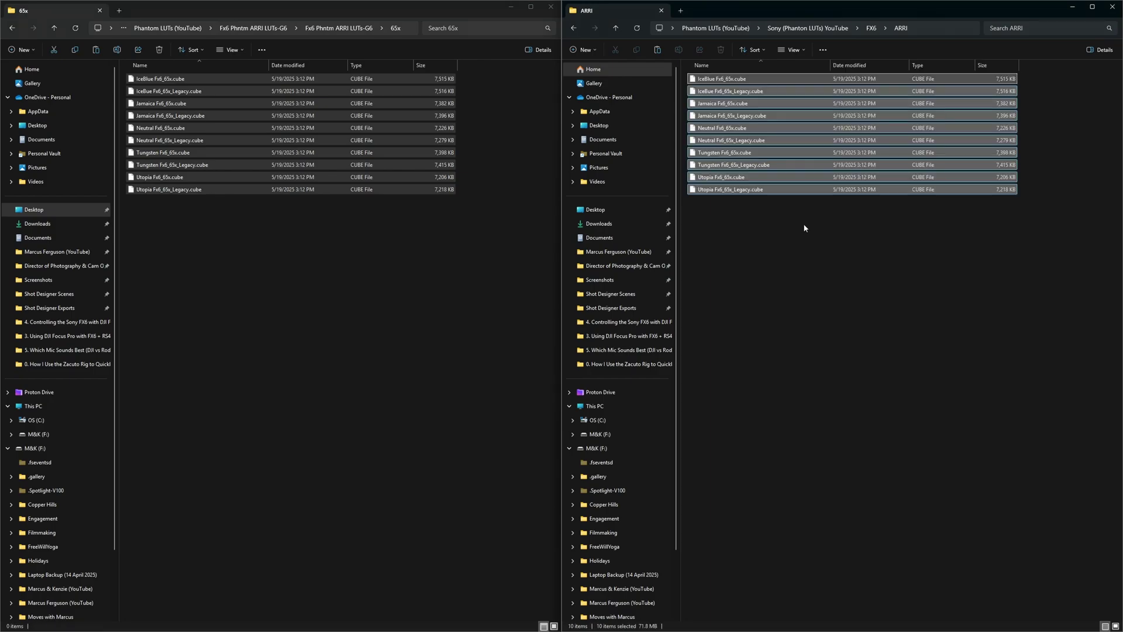
- Move the twelve Fx6 Film 65x .cube LUTs into FX6's FILM folder
left_click(871, 28)
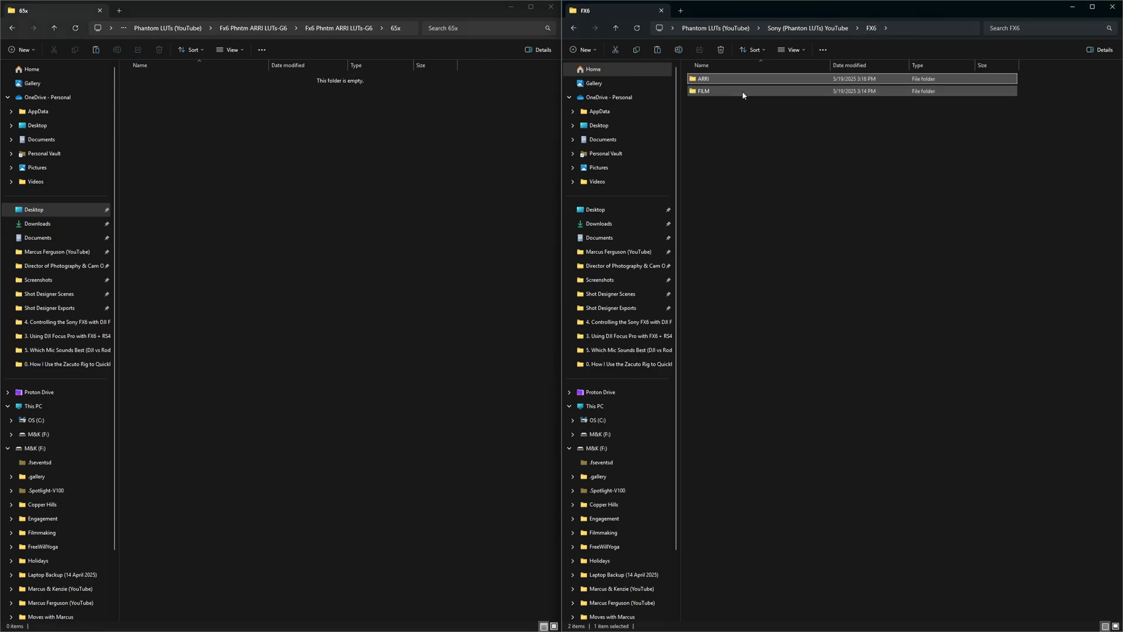
double_click(743, 91)
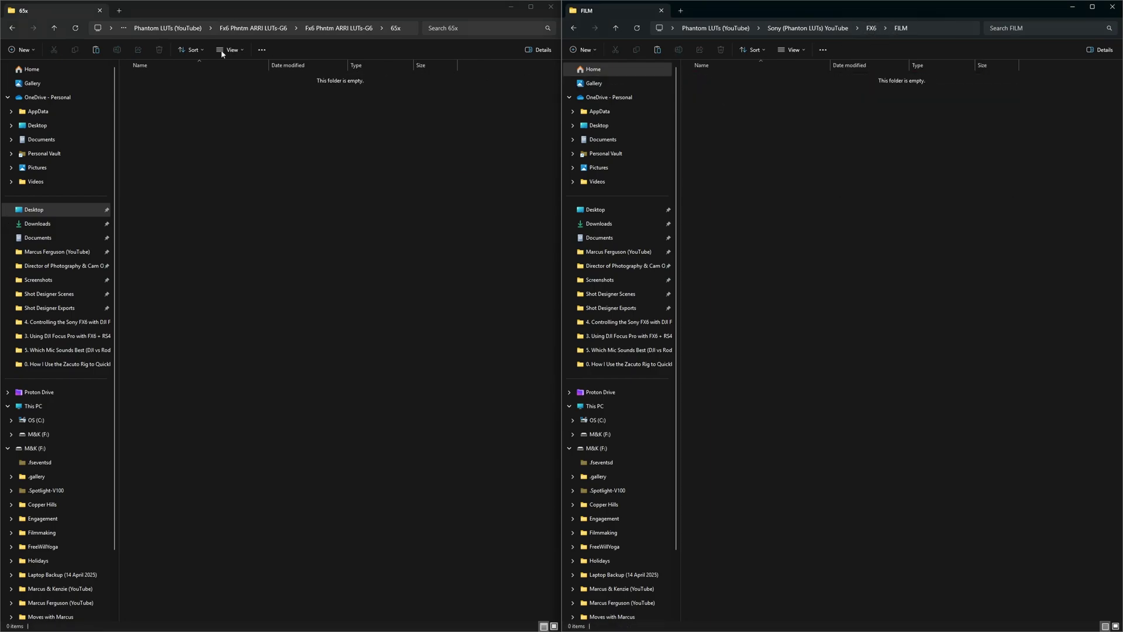
left_click(276, 29)
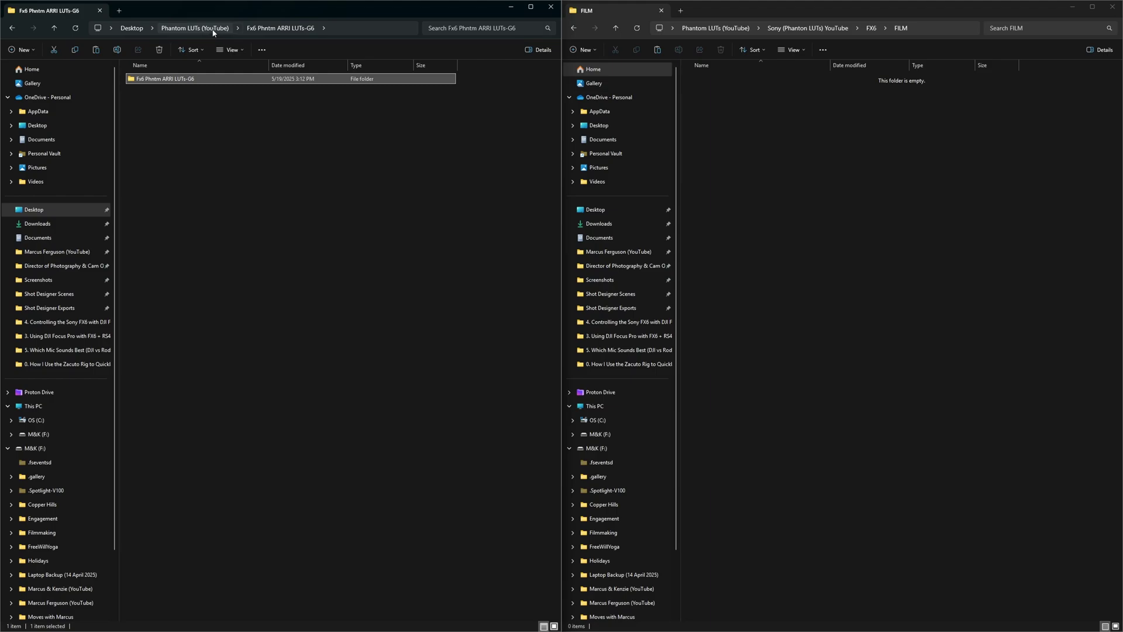
left_click(213, 29)
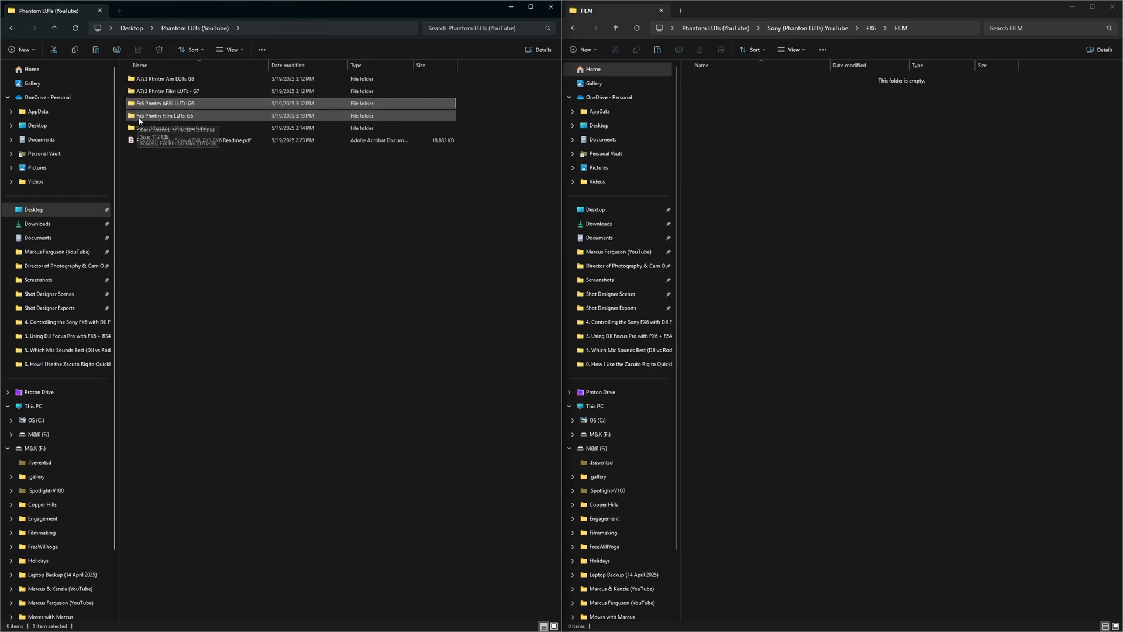
double_click(168, 116)
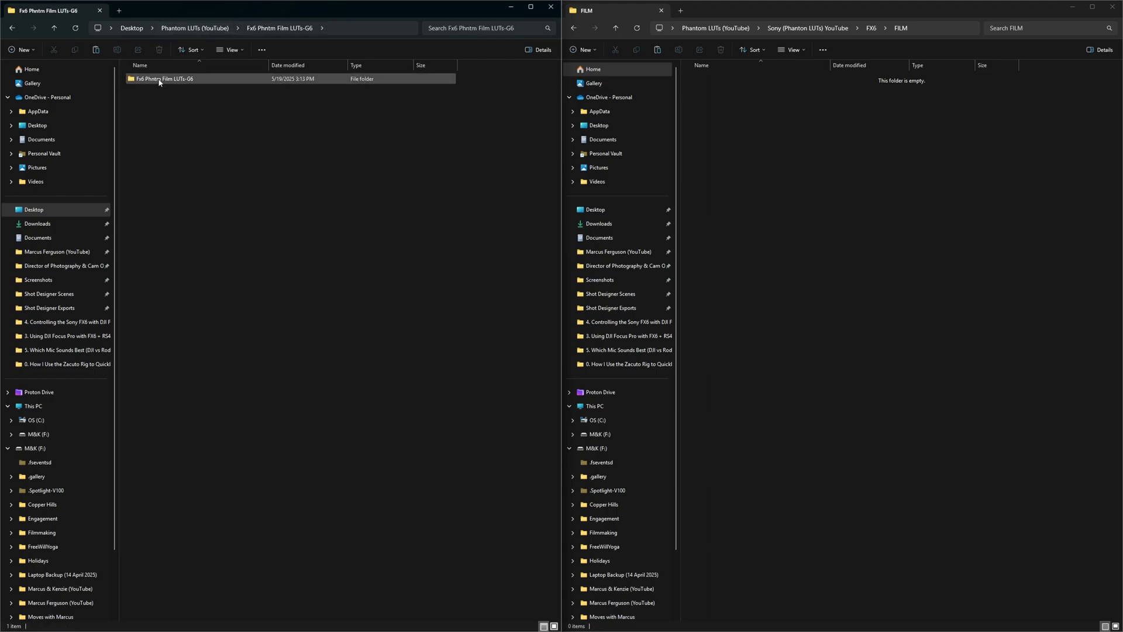
double_click(157, 78)
double_click(156, 90)
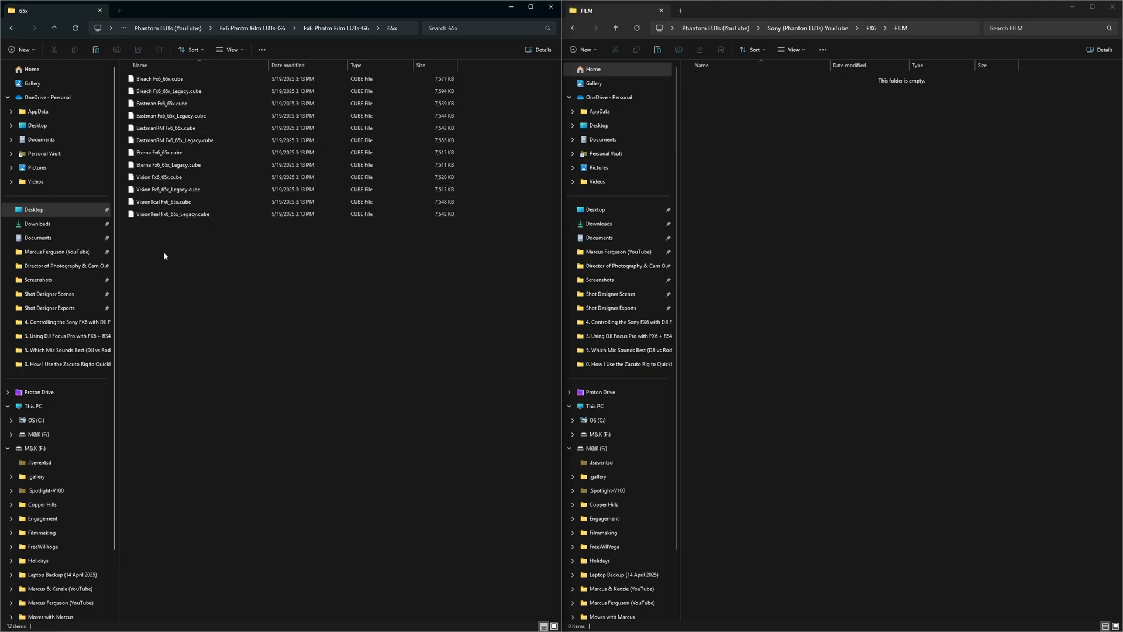
left_click_drag(166, 253, 163, 90)
left_click_drag(156, 253, 158, 74)
left_click_drag(164, 79, 795, 206)
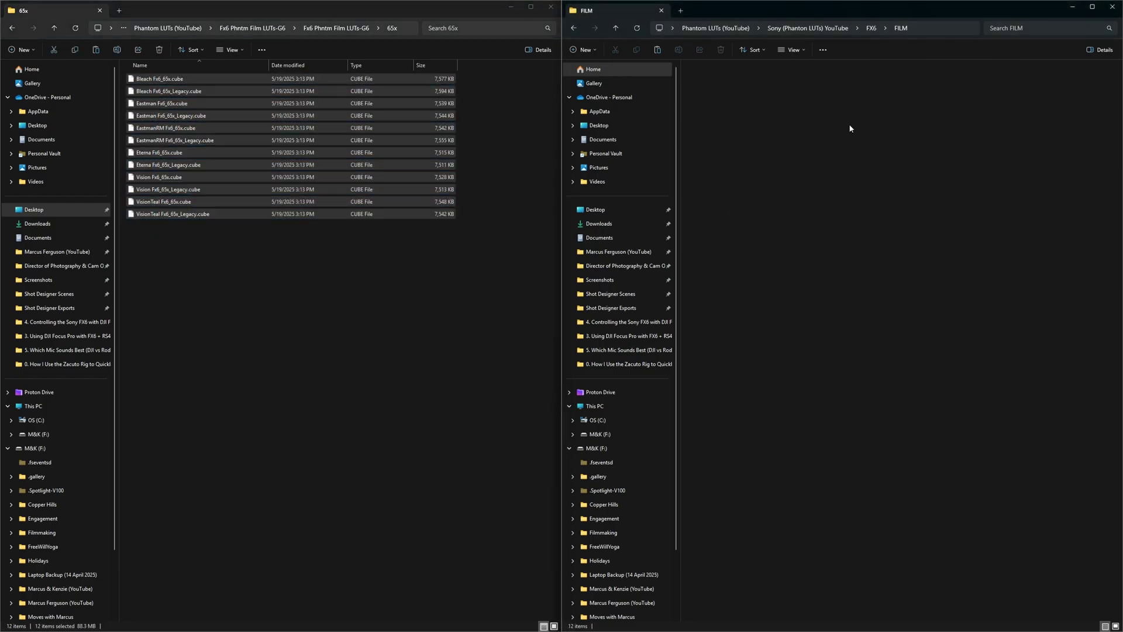
- Move the ten A7s3 ARRI 65x SLog3 LUTs into A7S3's ARRI folder
left_click(870, 31)
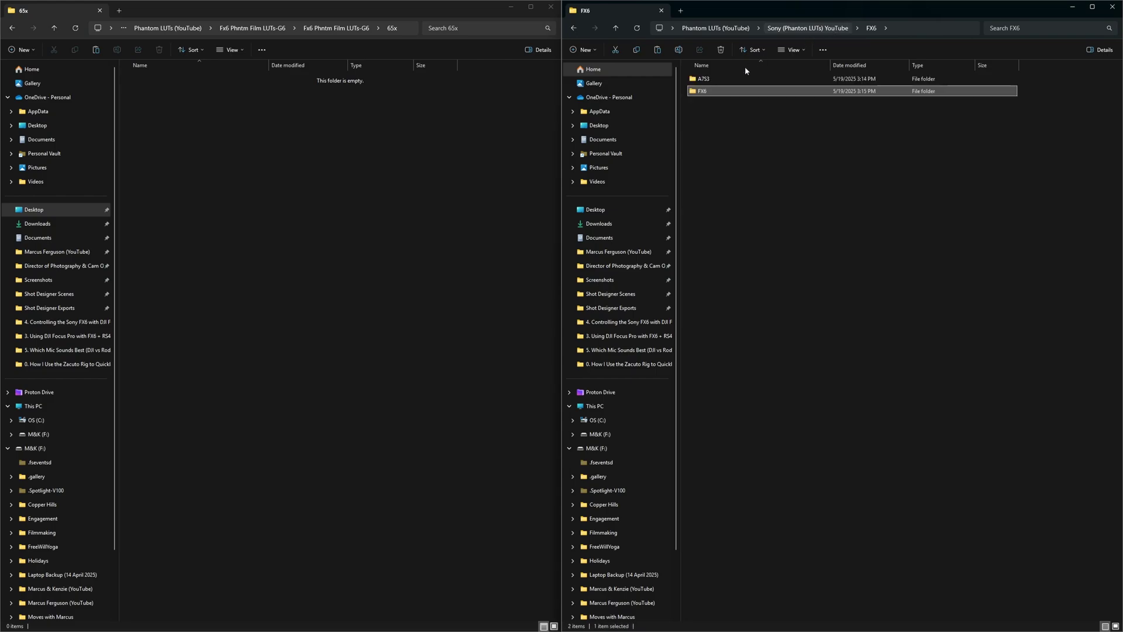
left_click(816, 29)
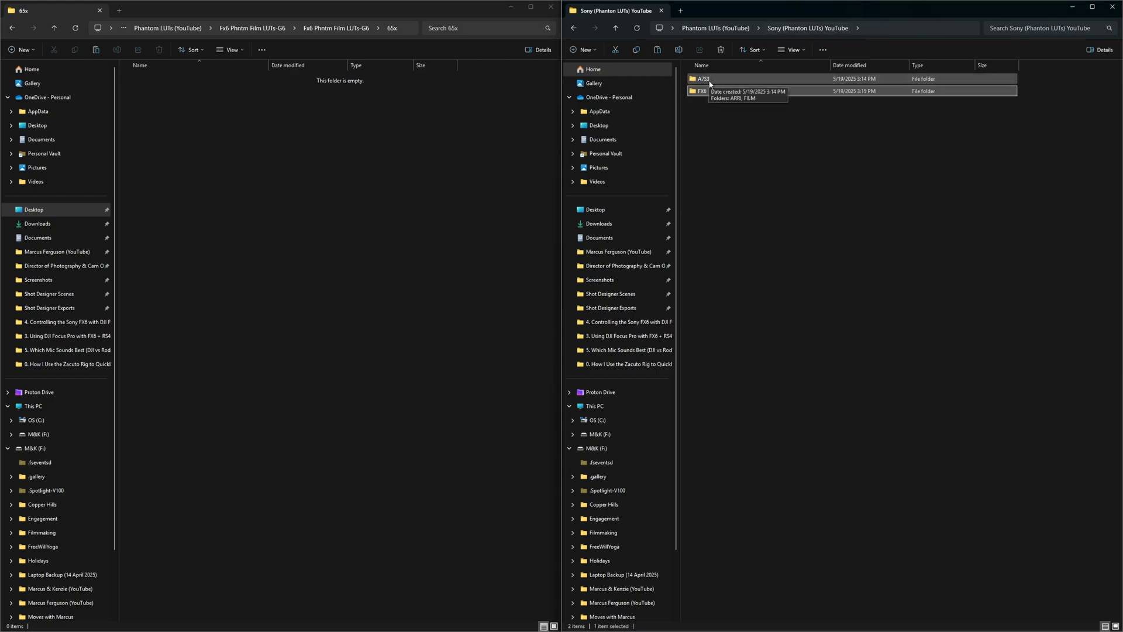
double_click(704, 79)
left_click(169, 28)
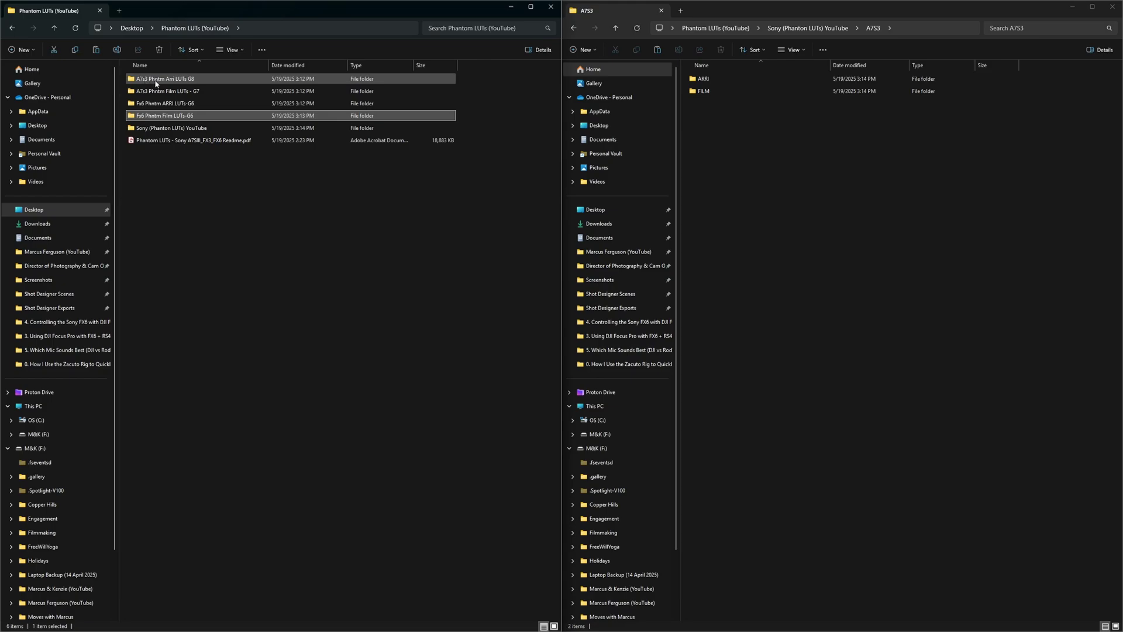
double_click(175, 82)
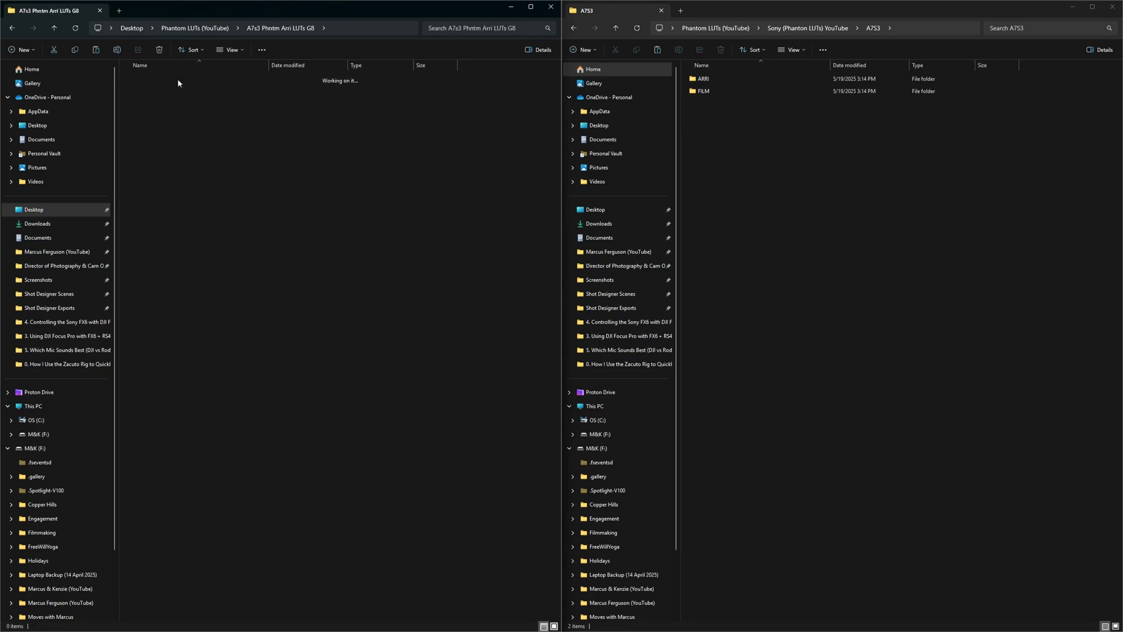
double_click(178, 79)
double_click(176, 90)
double_click(716, 79)
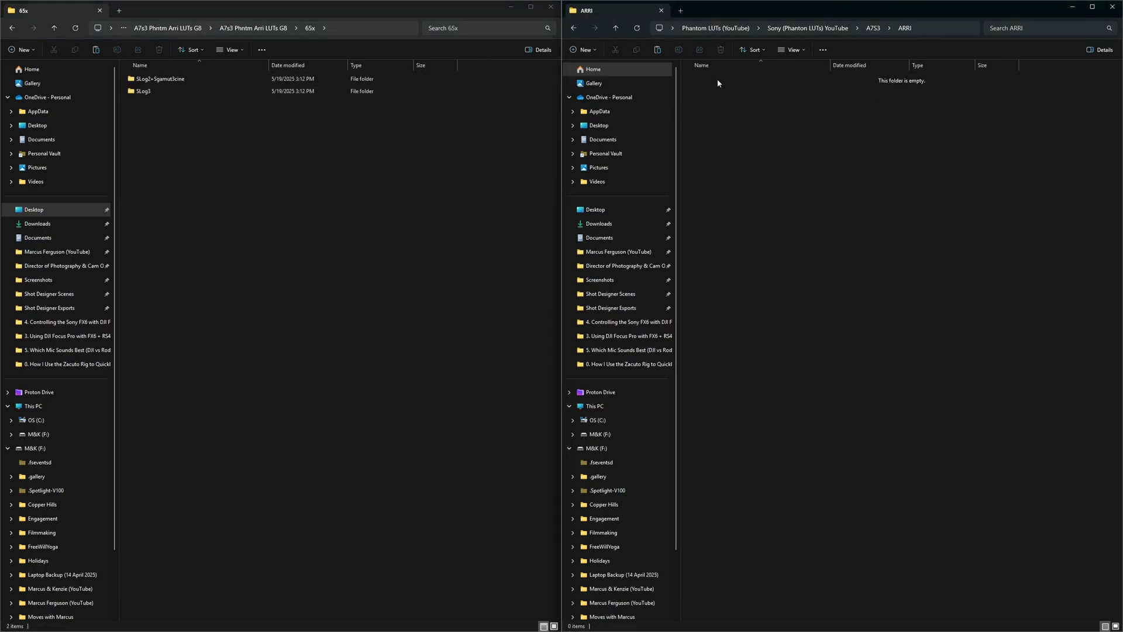
double_click(143, 92)
left_click_drag(156, 221, 777, 155)
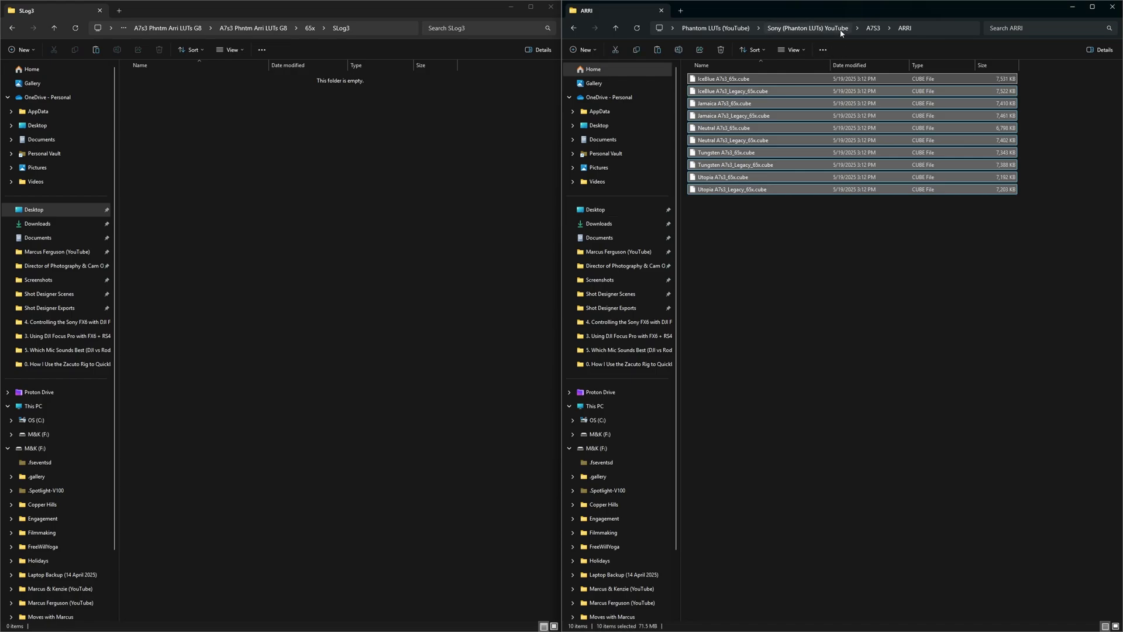
- Move the twelve A7s3 Film 65x SLog3 LUTs into A7S3's FILM folder
left_click(871, 29)
left_click(252, 29)
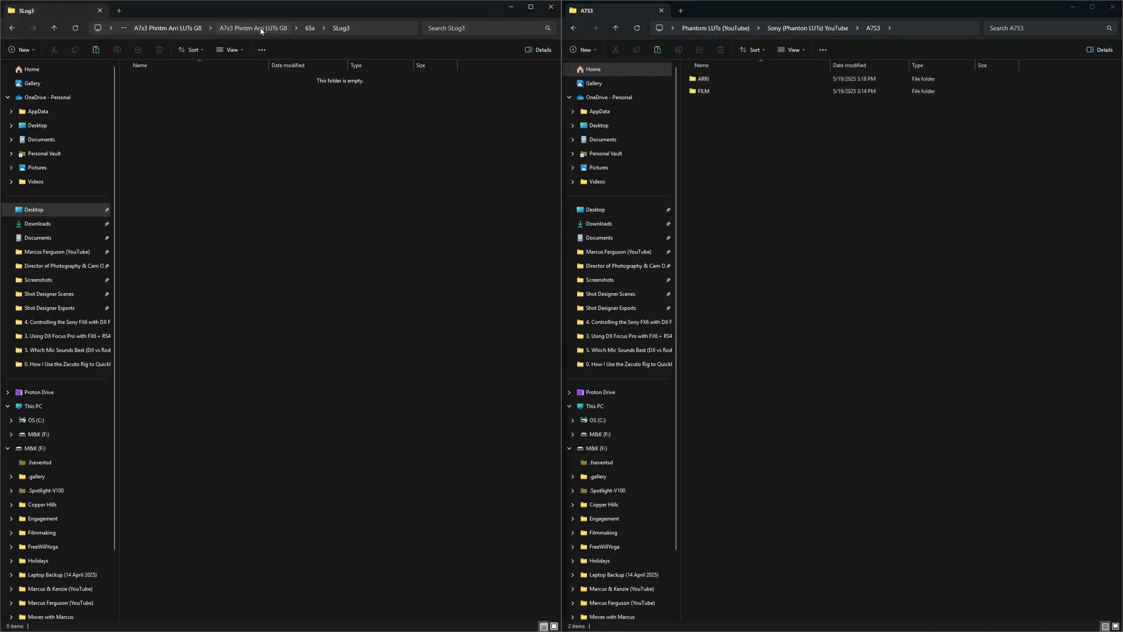
left_click(192, 29)
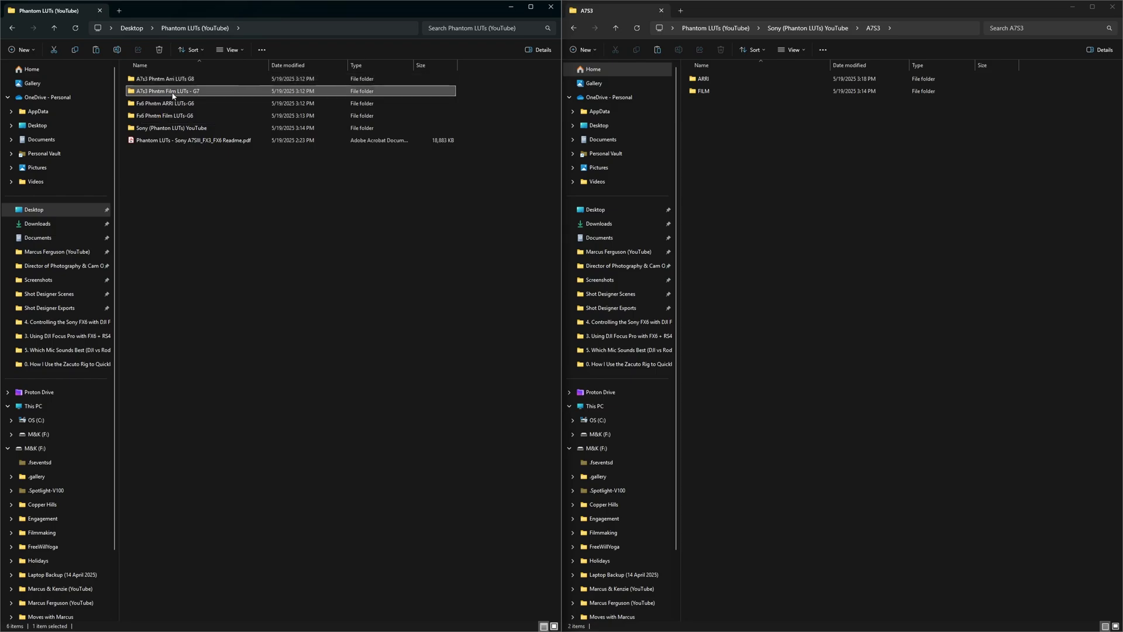
double_click(169, 92)
double_click(167, 78)
double_click(158, 93)
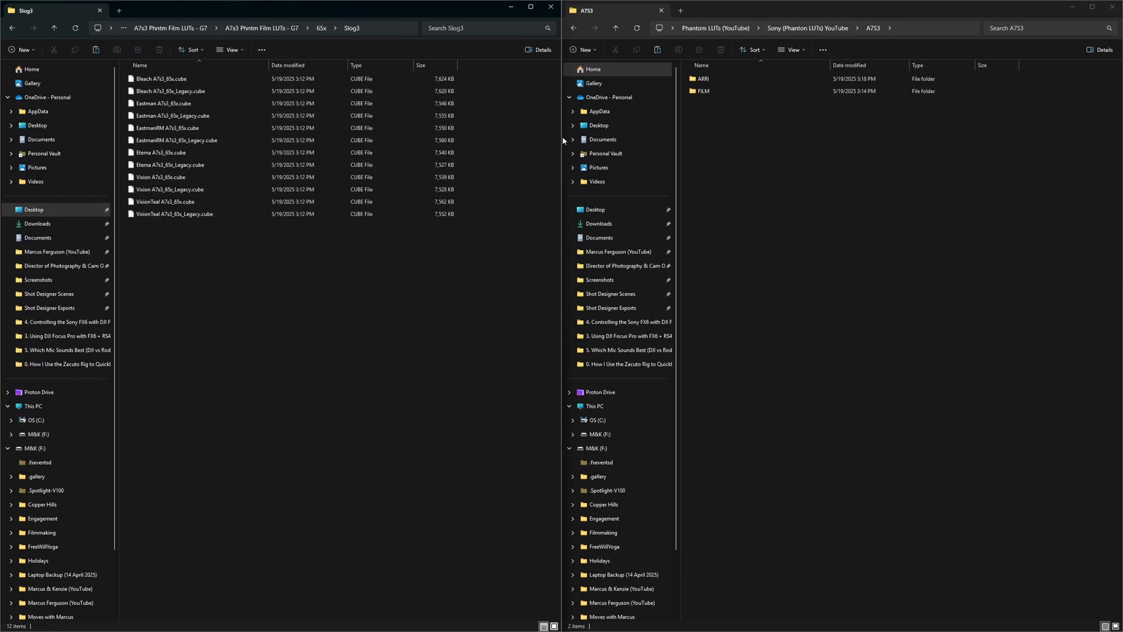
left_click(717, 91)
double_click(720, 92)
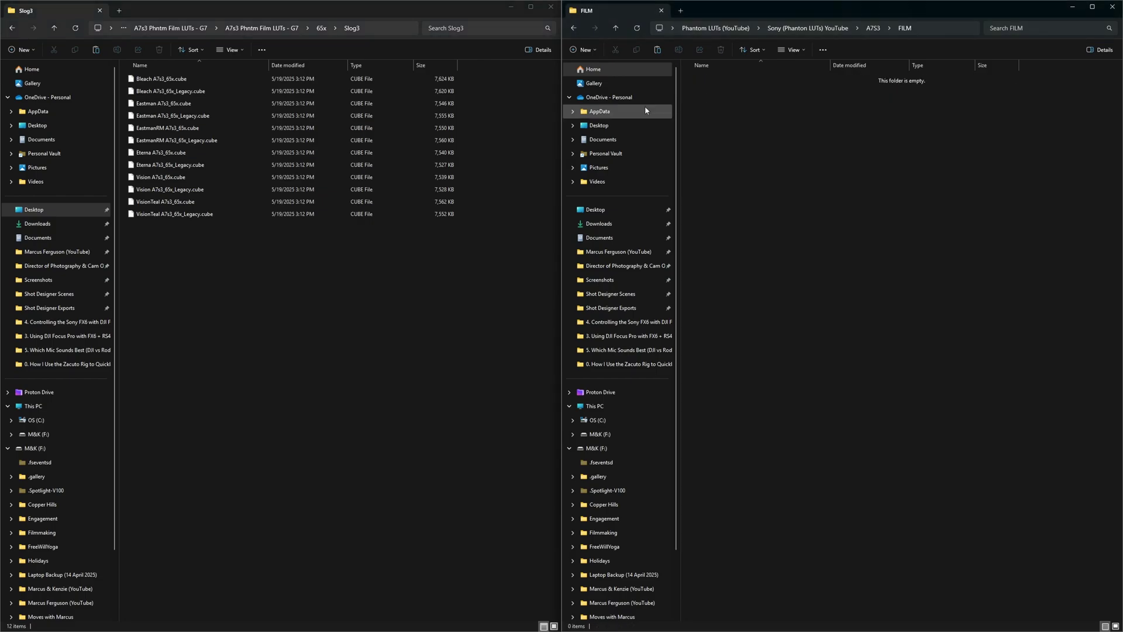
left_click_drag(162, 259, 715, 172)
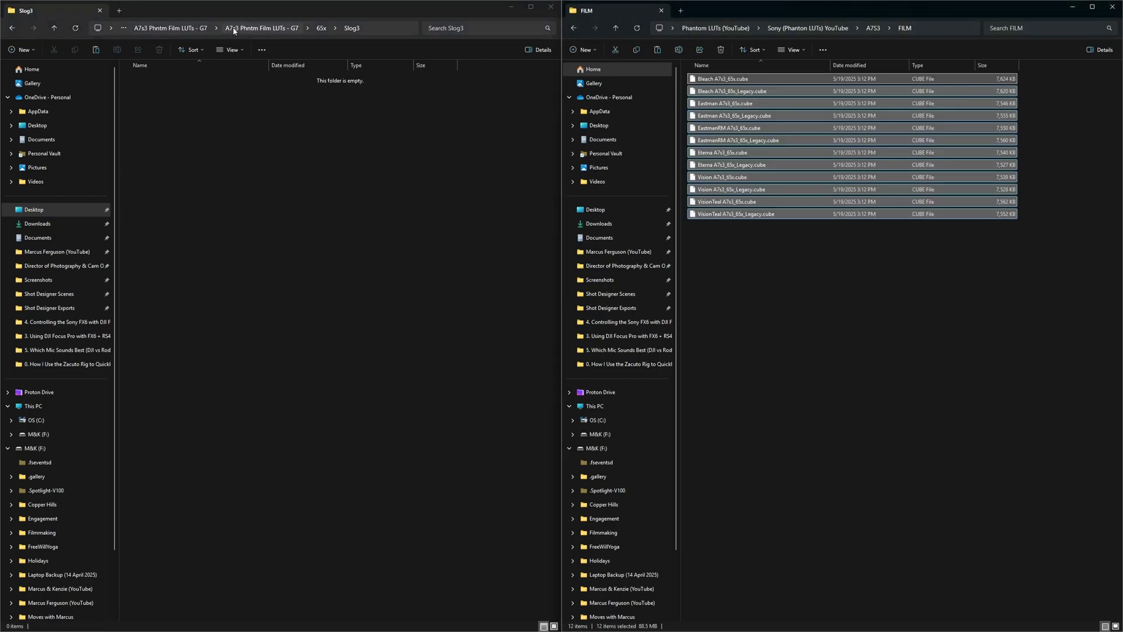
left_click(185, 28)
left_click(185, 28)
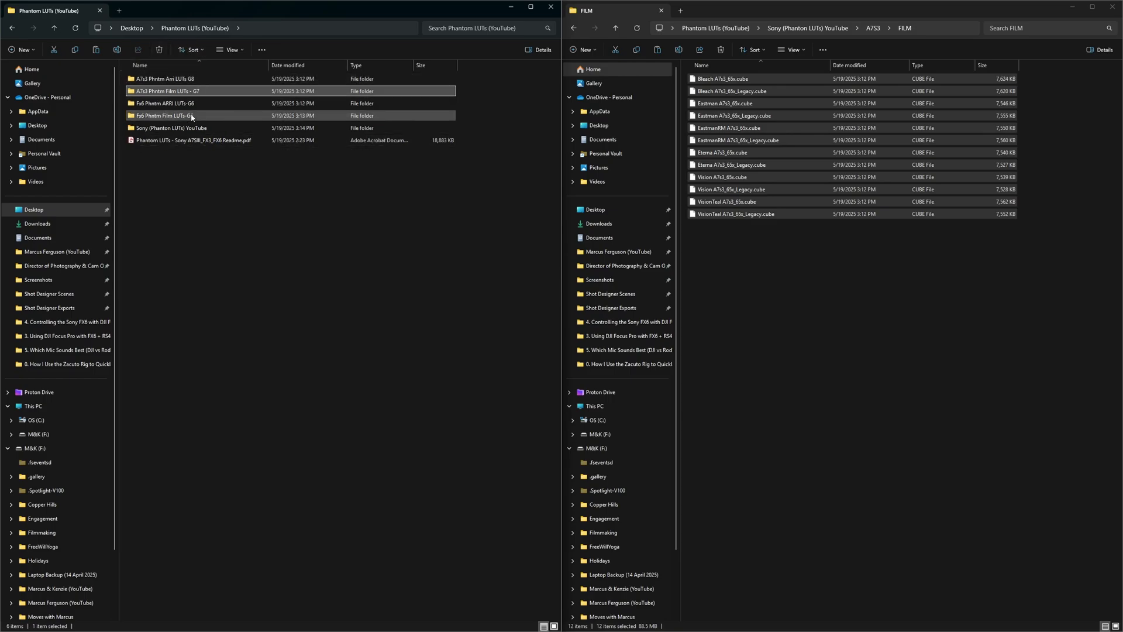
- Delete the four original G6/G7/G8 LUT download folders
left_click_drag(192, 117, 194, 80)
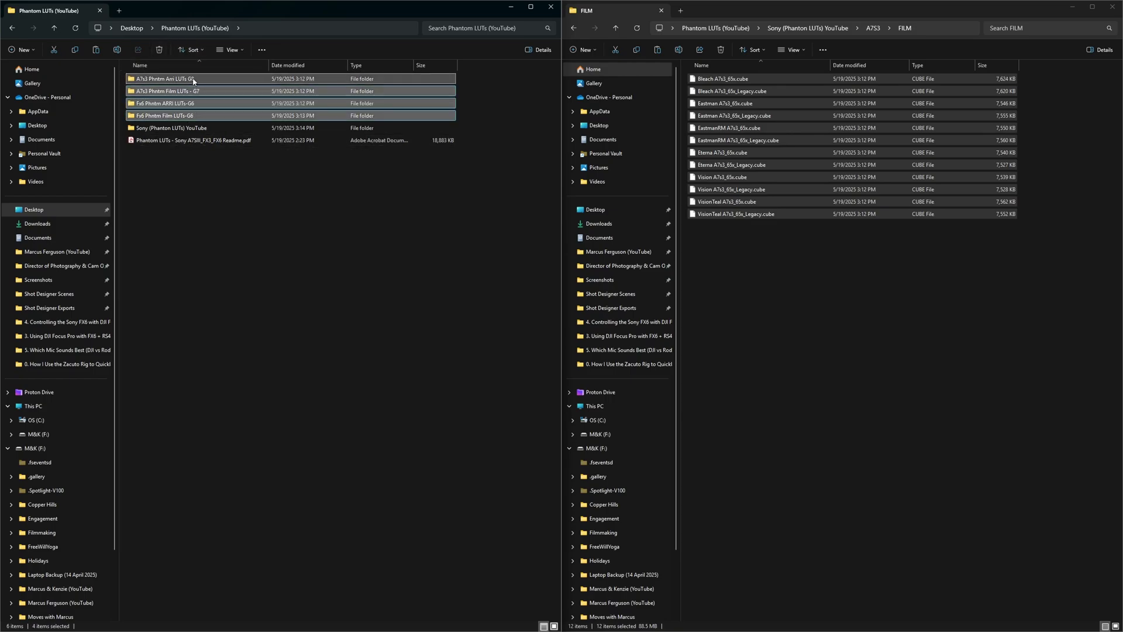
key("Delete")
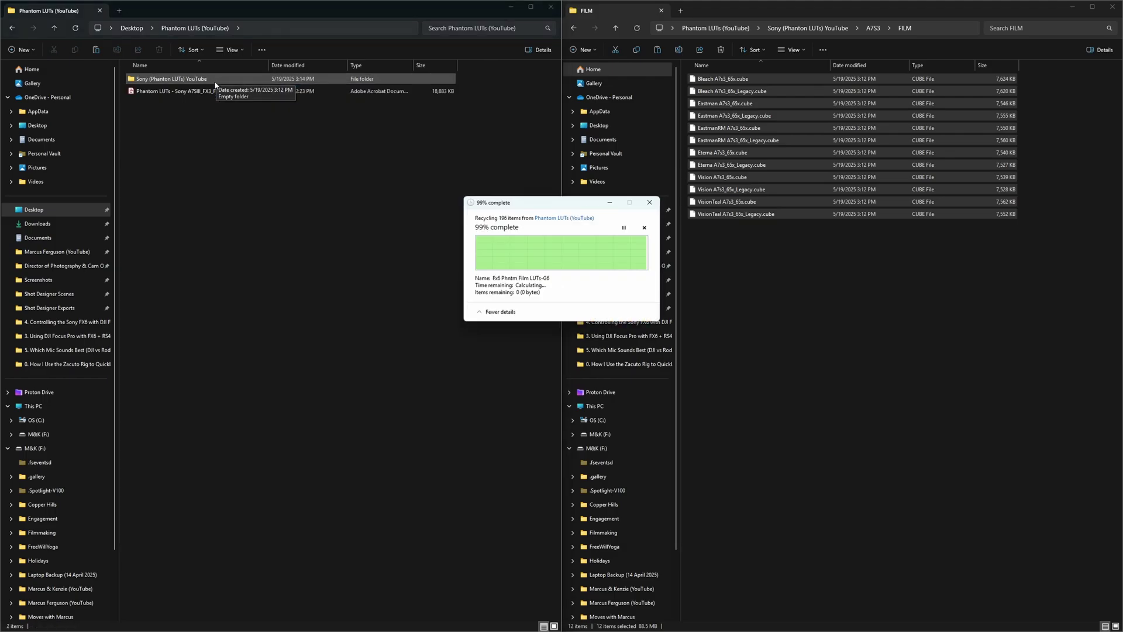
left_click(1112, 6)
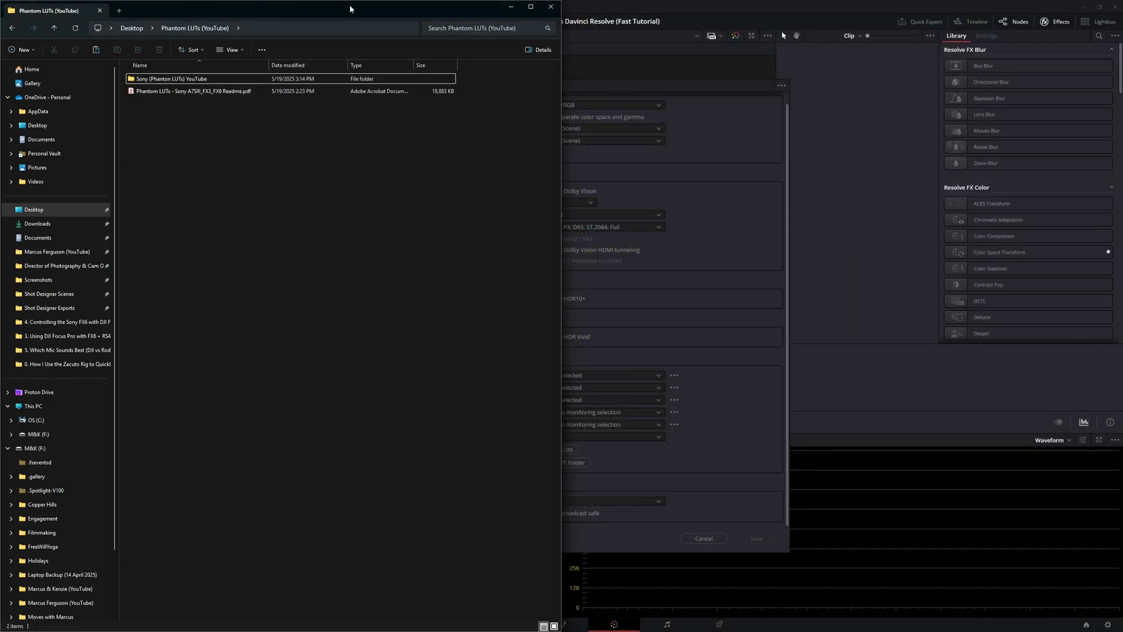
- Move the Sony (Phantom LUTs) YouTube folder into Resolve's Support\LUT folder
left_click_drag(328, 9, 502, 51)
key("super+Right")
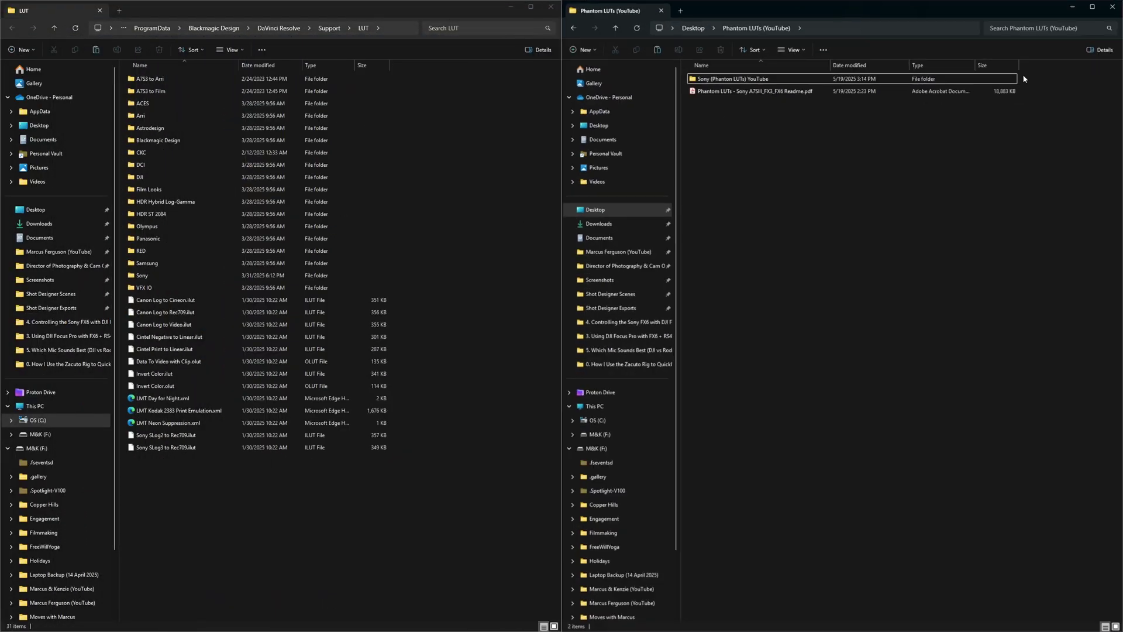
left_click_drag(787, 80, 391, 144)
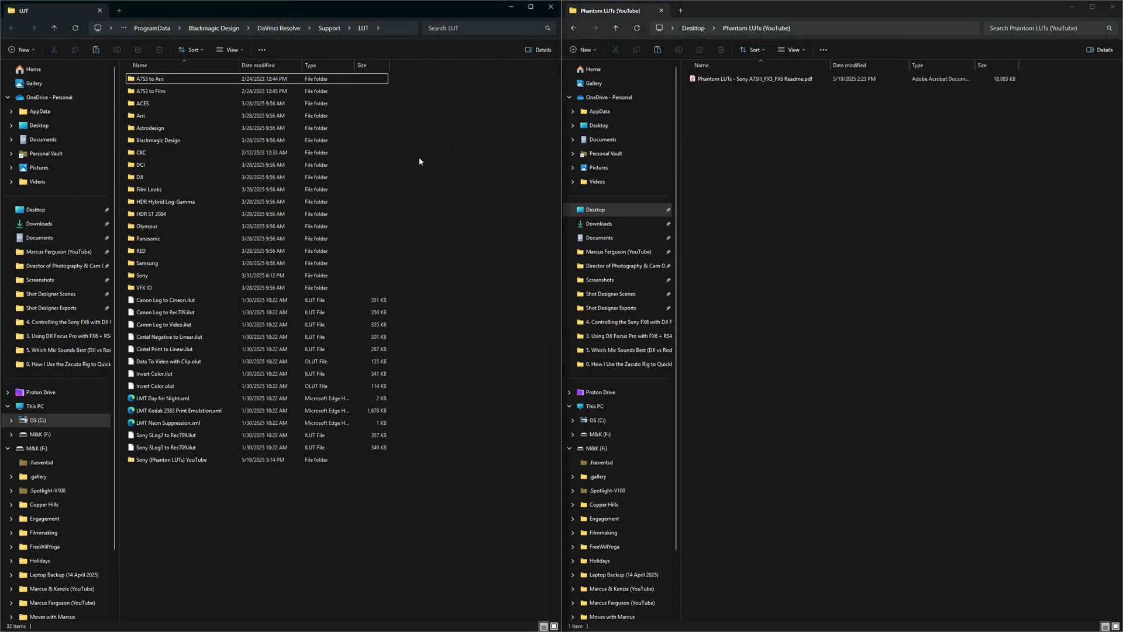
left_click(530, 7)
- Save the project settings and open the LUT browser with a wider folder list
left_click(1072, 7)
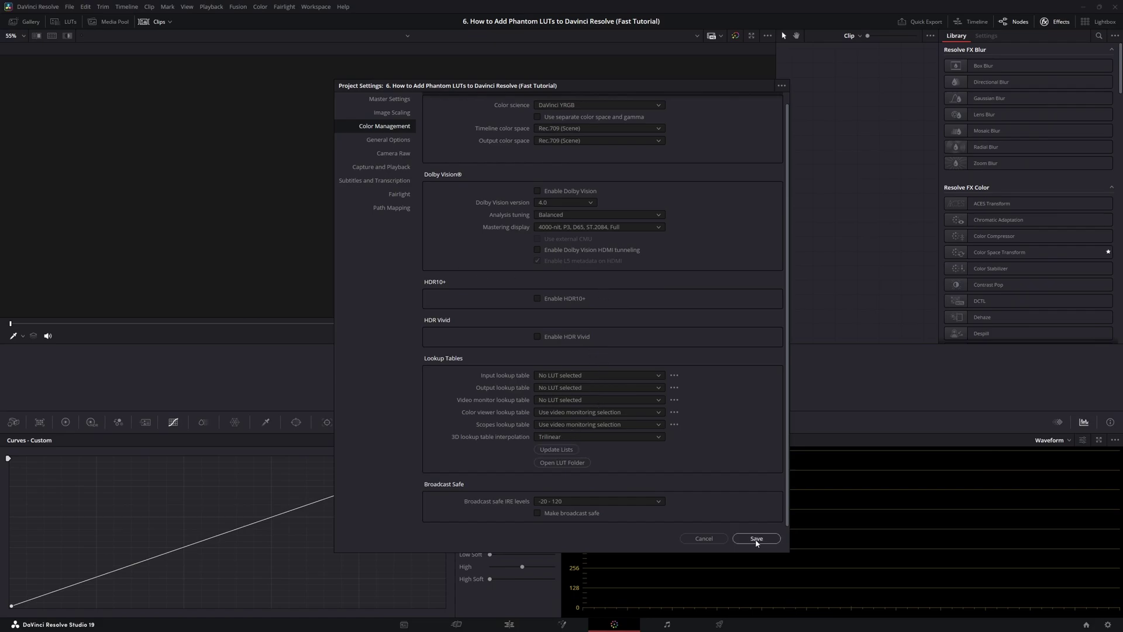
left_click(757, 538)
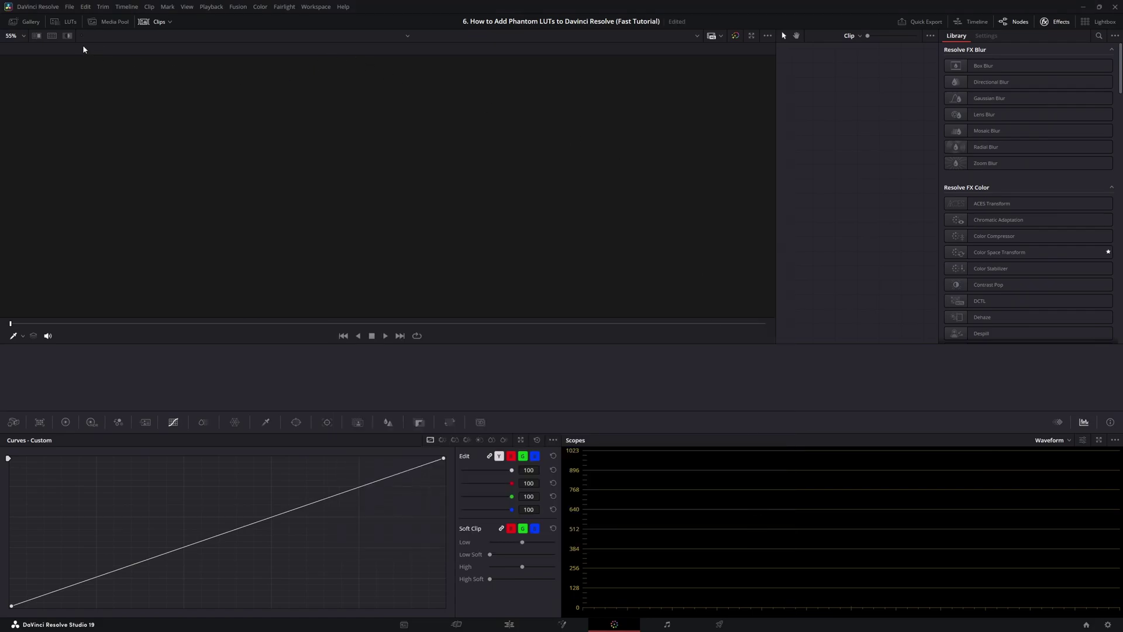
left_click(68, 24)
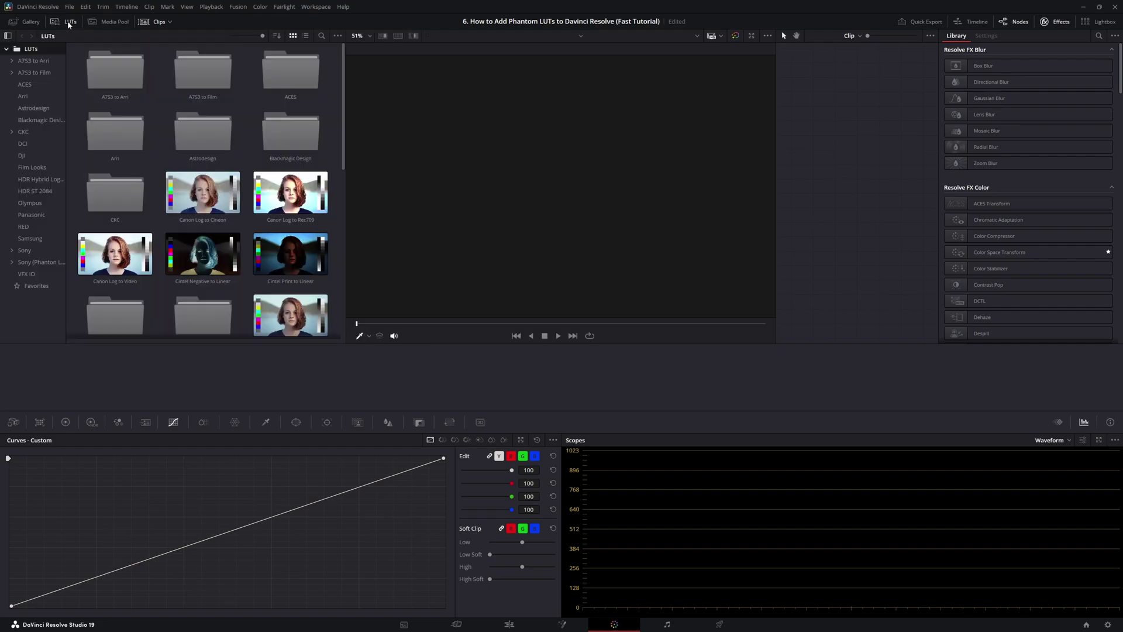
left_click_drag(66, 204, 136, 203)
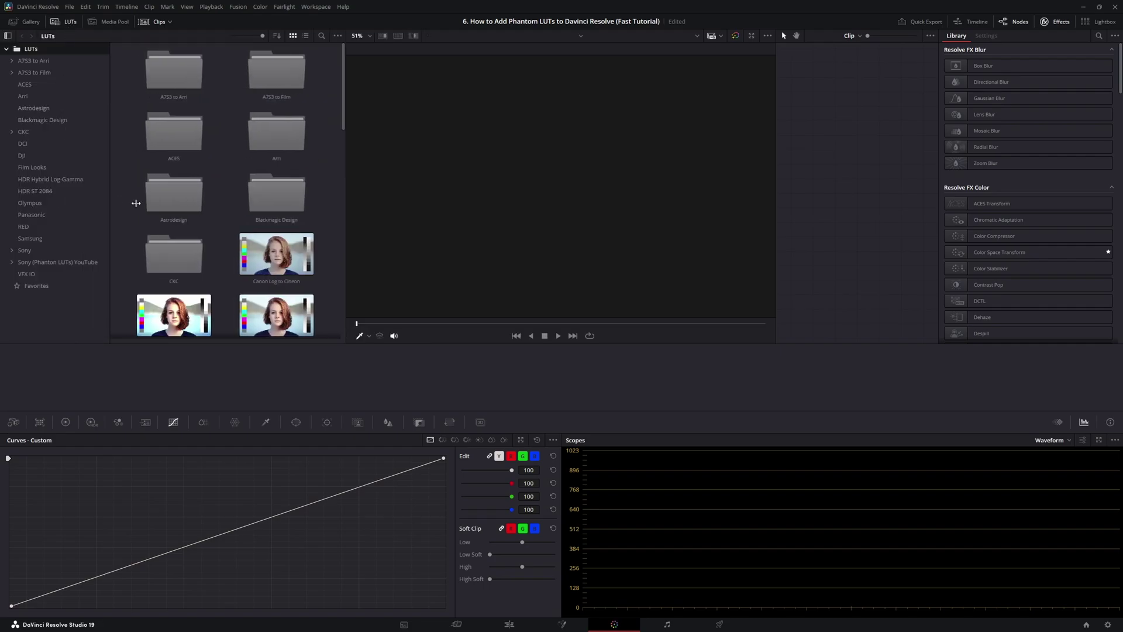
- Browse Sony (Phantom LUTs) YouTube > A7S3 to preview its ARRI and FILM LUTs
left_click(55, 263)
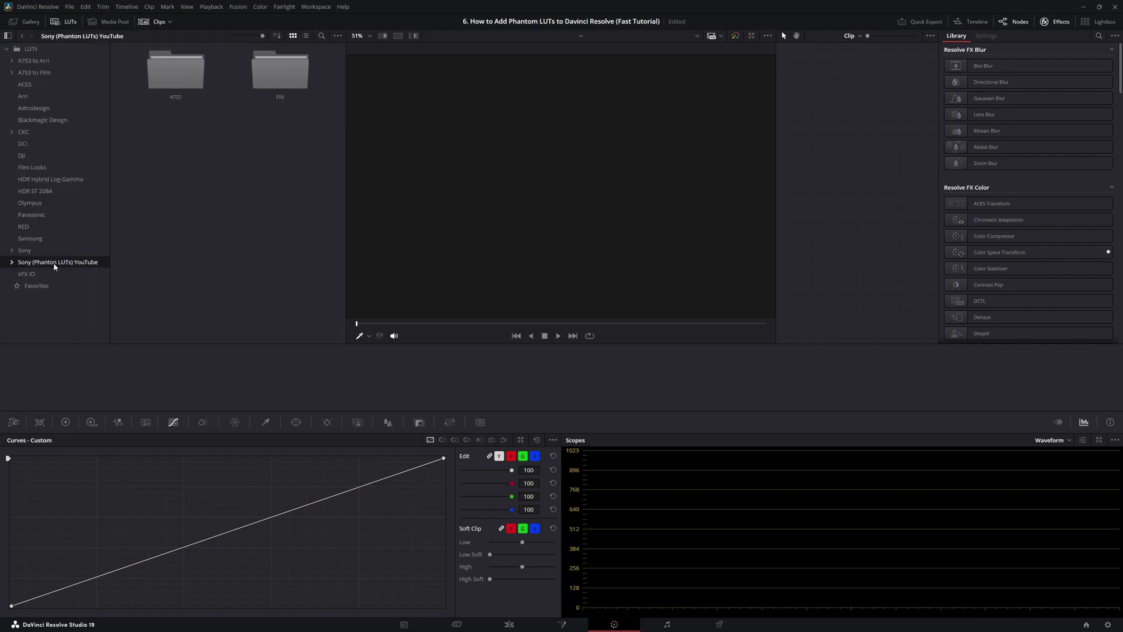
double_click(190, 75)
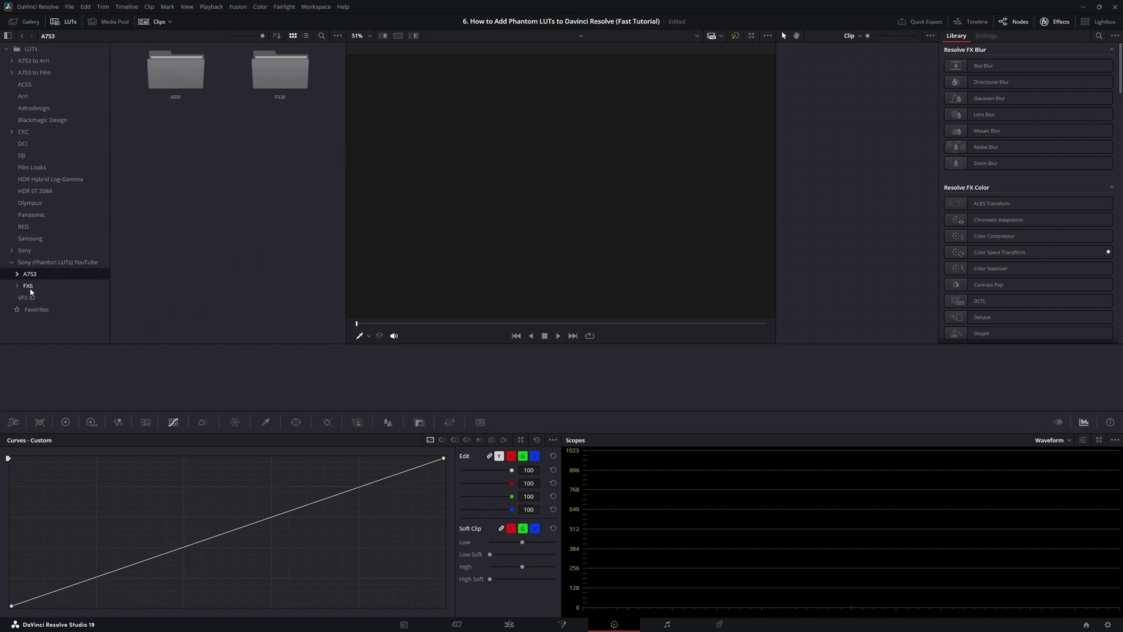
double_click(175, 73)
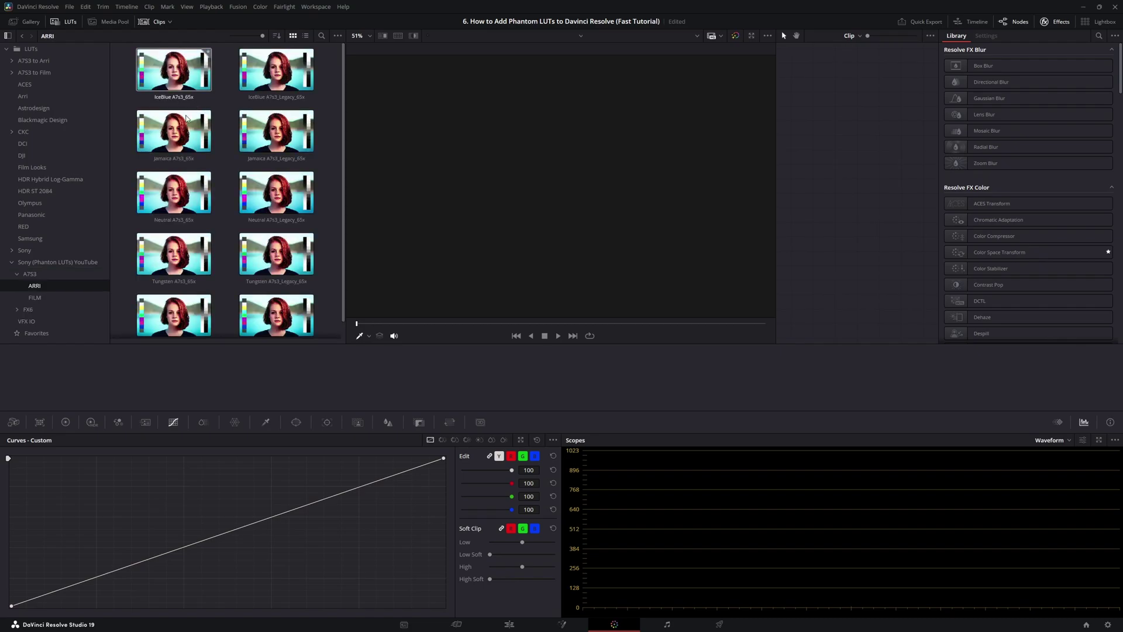
scroll(186, 118, "down", 1)
key("Down")
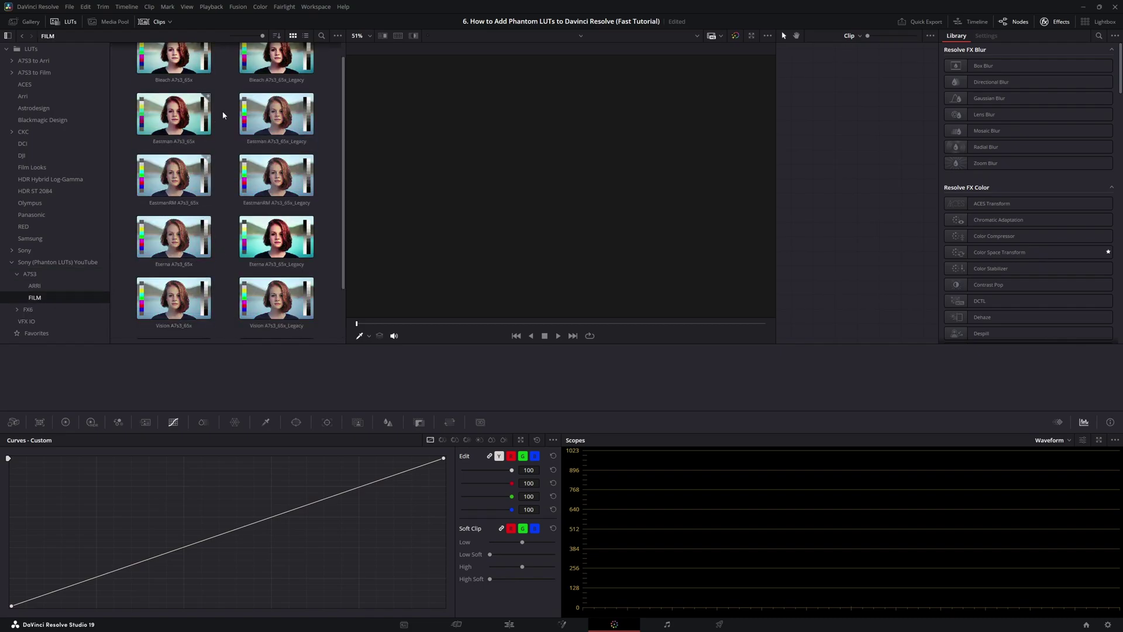
scroll(222, 115, "down", 1)
- Expand FX6 and preview its ARRI LUTs, ending on FILM
left_click(17, 310)
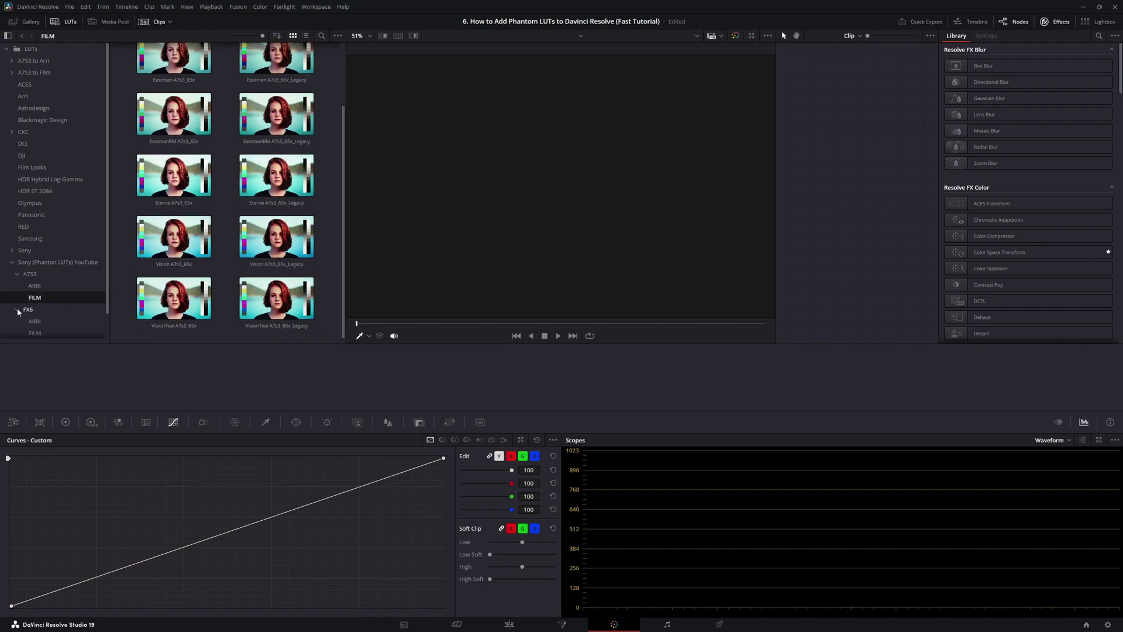
scroll(18, 311, "down", 1)
left_click(34, 294)
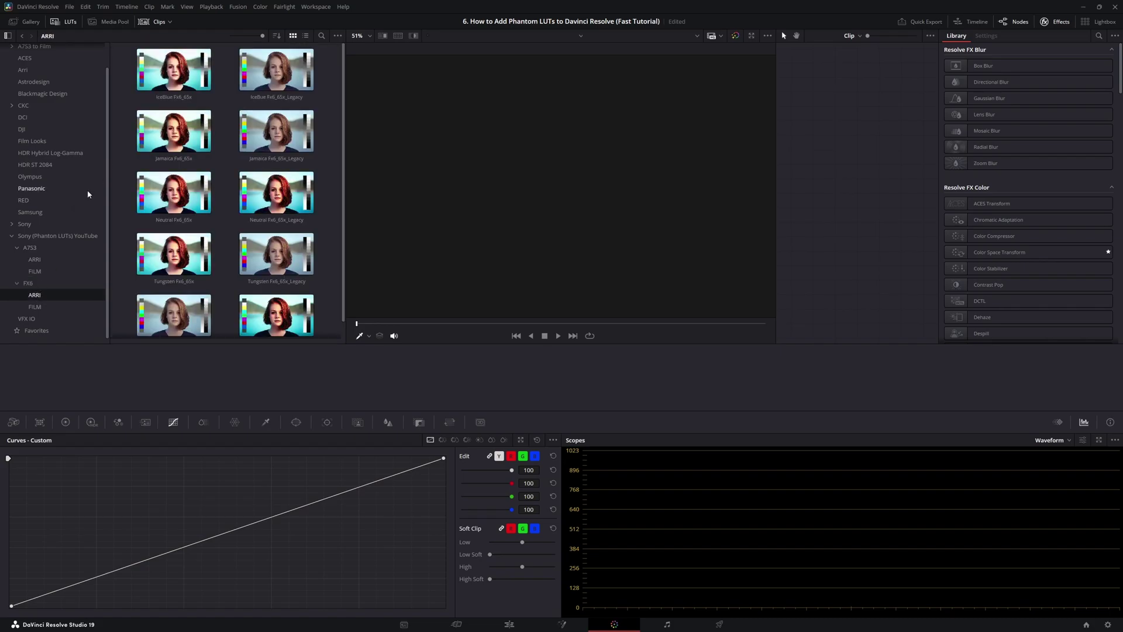
left_click(35, 307)
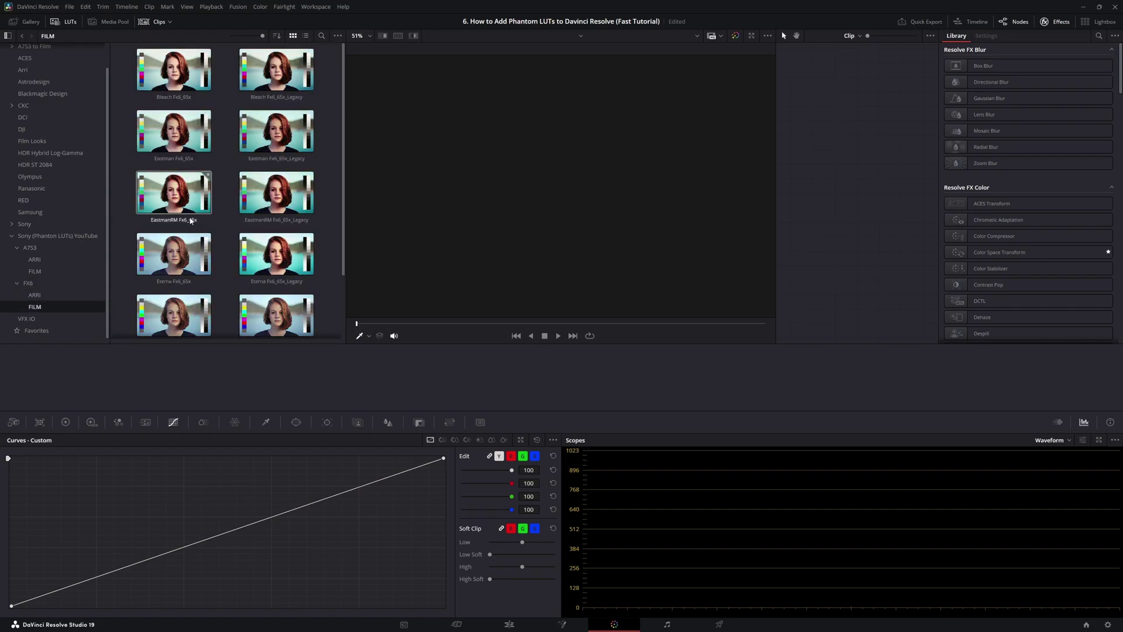